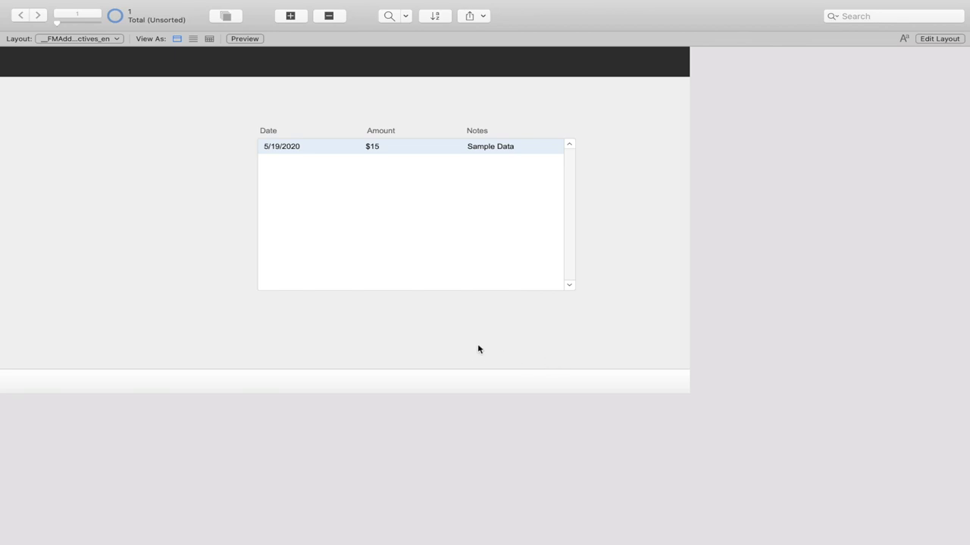
- Switch to layout editing and check the general setup of the __FMAddonTemplateDirectives_en layout, including its name, without changing it
{"action": "key", "text": "super+l"}
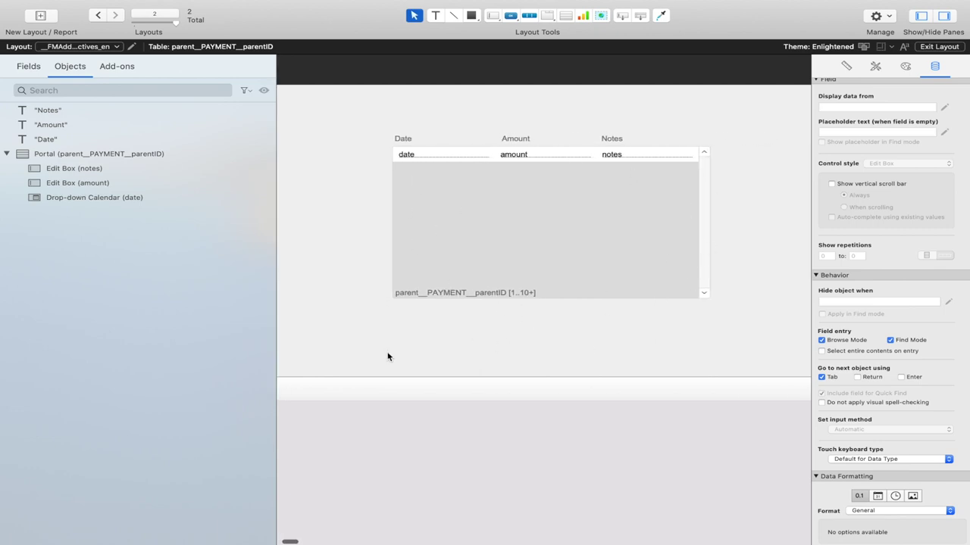
{"action": "key", "text": "shift+super+l"}
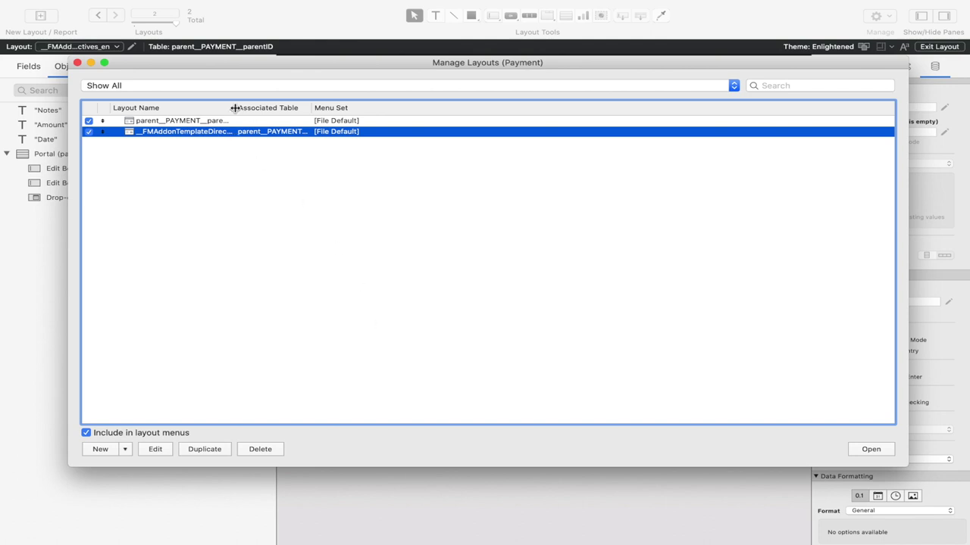
{"action": "left_click_drag", "start_coordinate": [235, 107], "coordinate": [278, 108]}
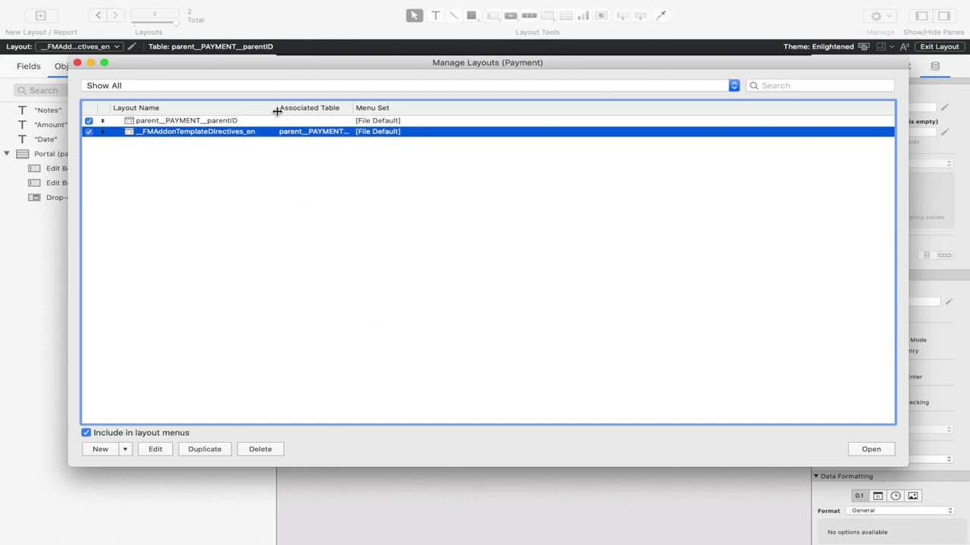
{"action": "left_click", "coordinate": [155, 450]}
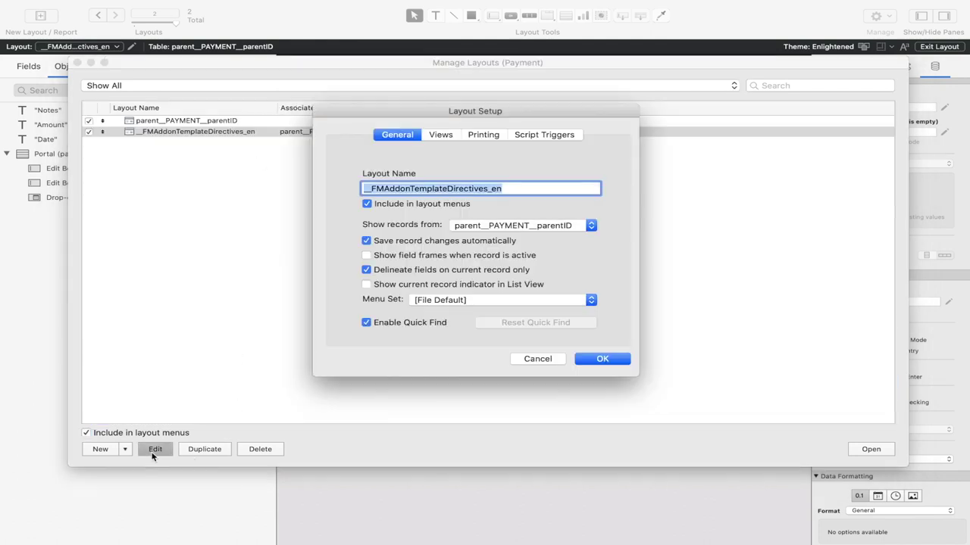
{"action": "left_click", "coordinate": [511, 186]}
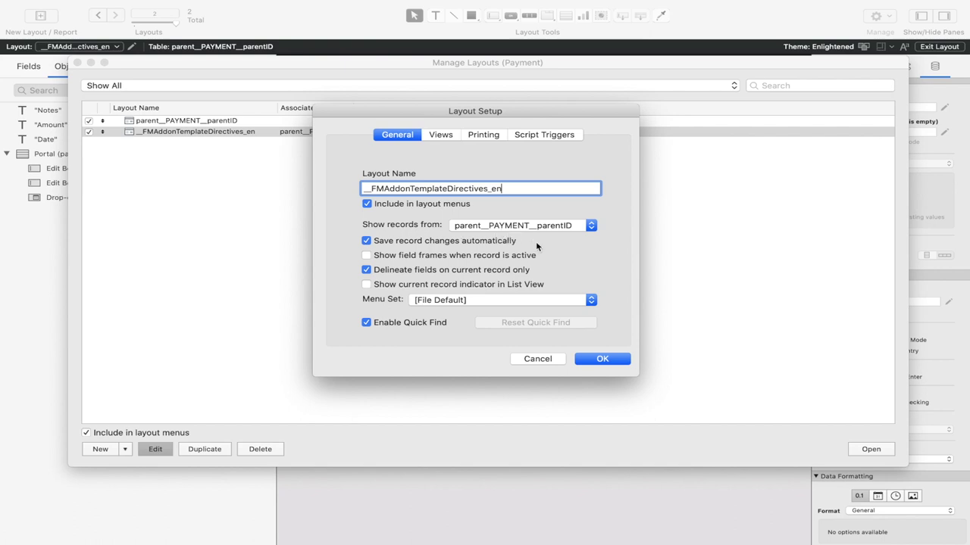
{"action": "left_click", "coordinate": [534, 359]}
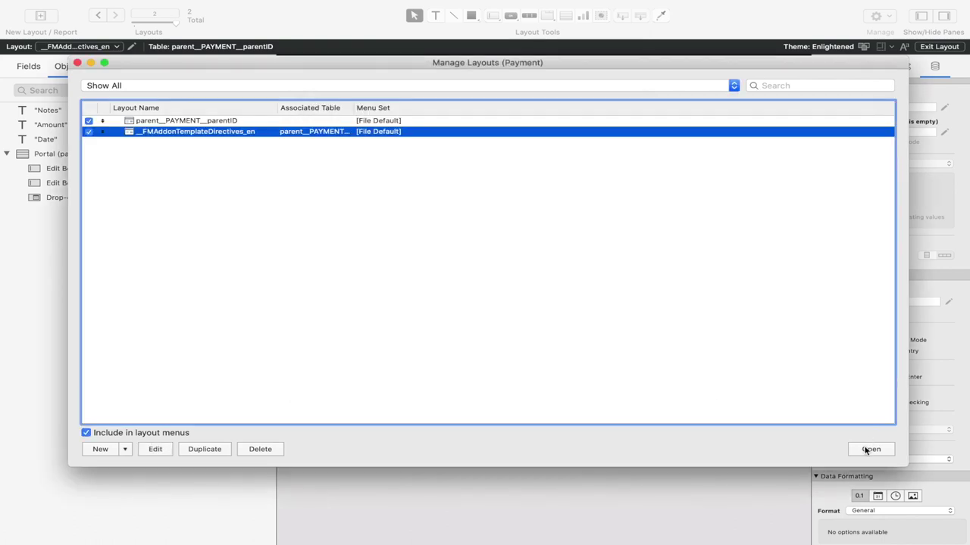
{"action": "left_click", "coordinate": [869, 449]}
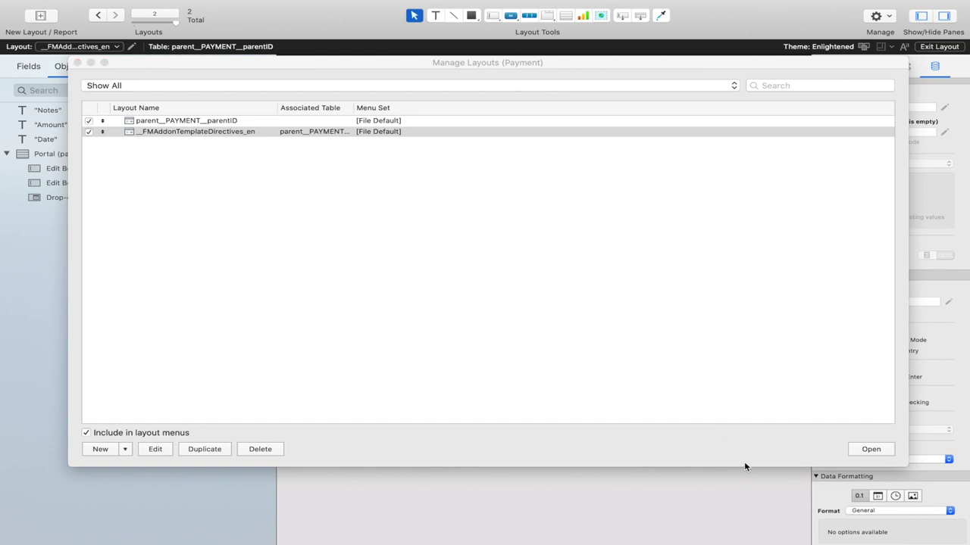
{"action": "left_click", "coordinate": [877, 448]}
{"action": "left_click", "coordinate": [76, 62]}
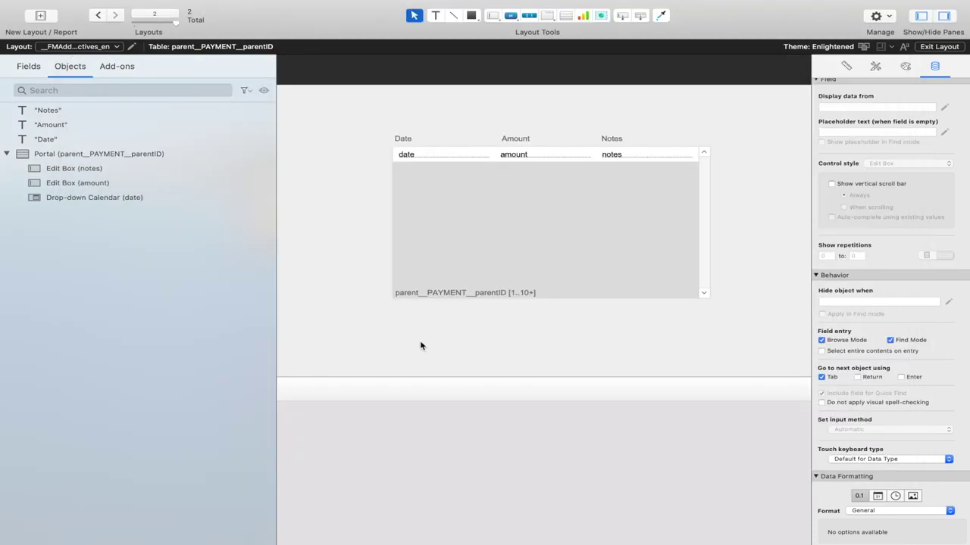
- Group the payment portal together with its fields and the Date, Amount and Notes labels above it
{"action": "scroll", "coordinate": [420, 345], "scroll_direction": "right", "scroll_amount": 2}
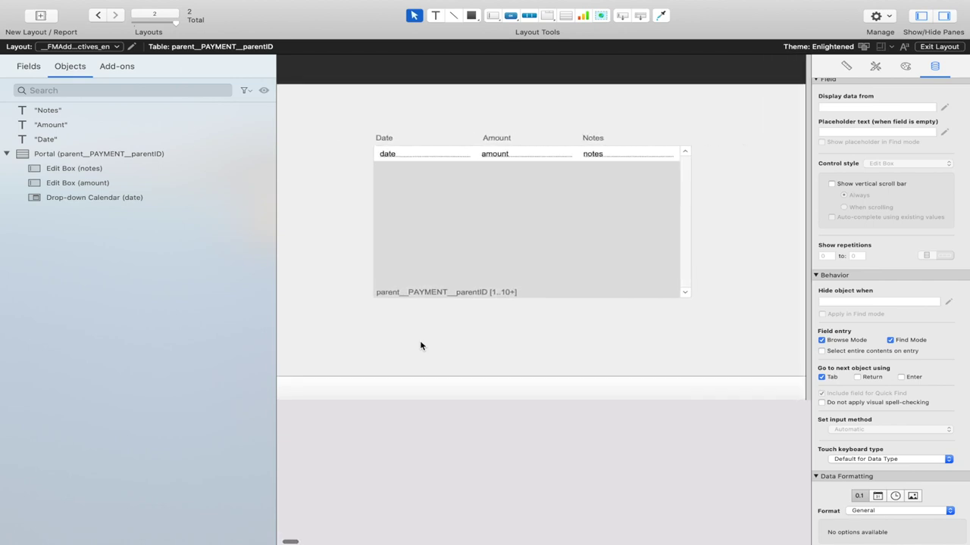
{"action": "scroll", "coordinate": [467, 320], "scroll_direction": "up", "scroll_amount": 1}
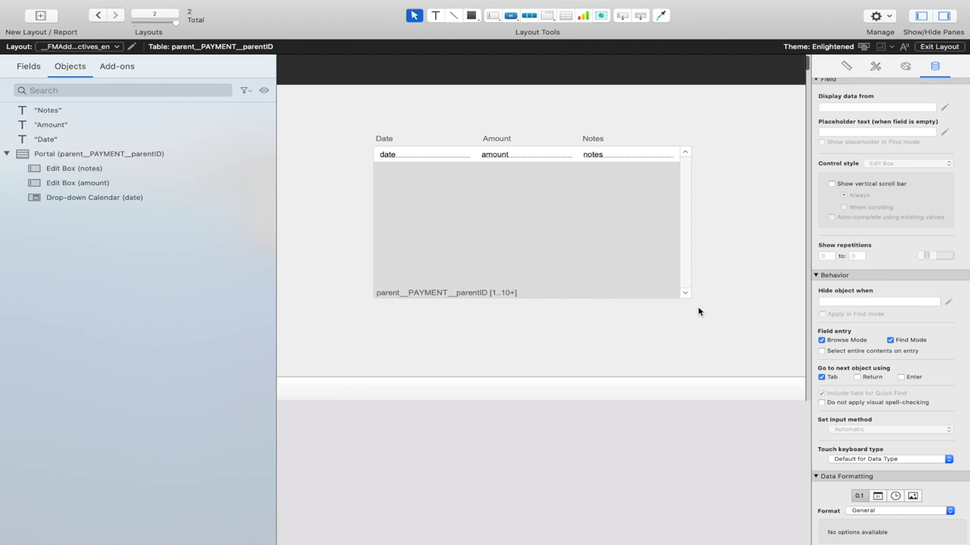
{"action": "left_click_drag", "start_coordinate": [698, 306], "coordinate": [381, 129]}
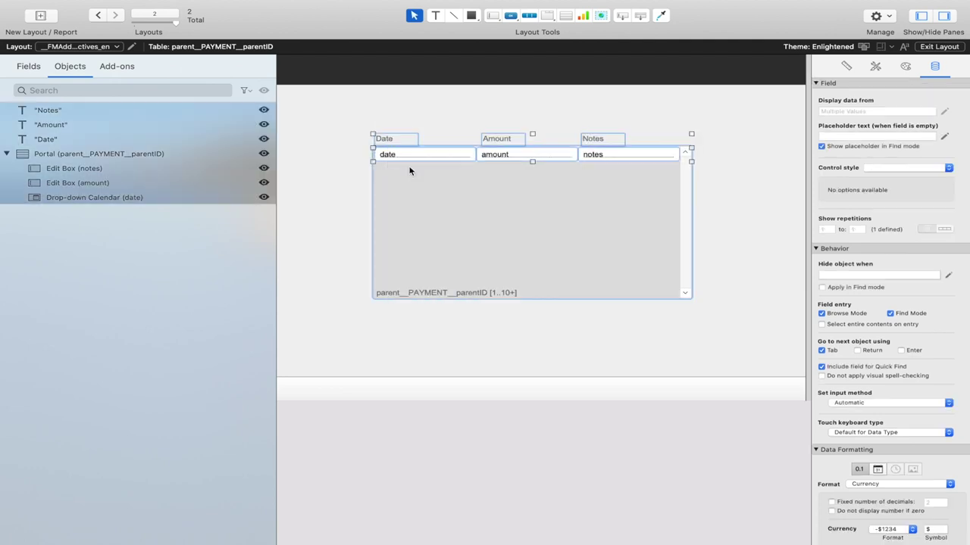
{"action": "right_click", "coordinate": [417, 186]}
{"action": "mouse_move", "coordinate": [460, 376]}
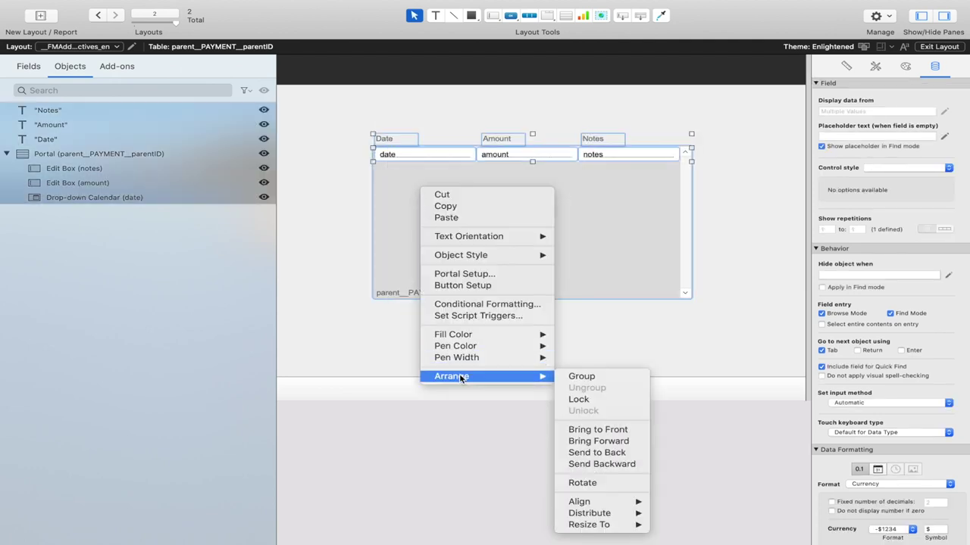
{"action": "left_click", "coordinate": [574, 385]}
{"action": "left_click", "coordinate": [505, 349]}
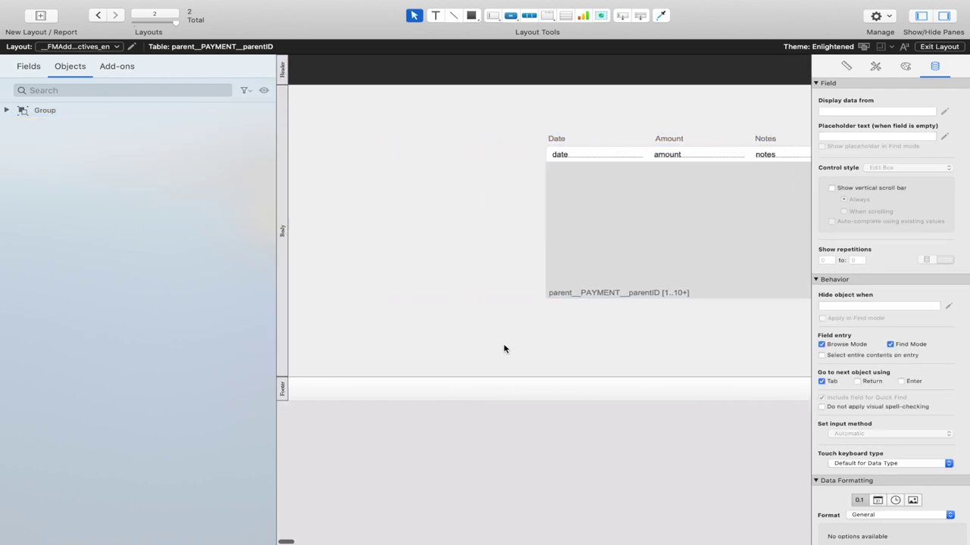
{"action": "scroll", "coordinate": [505, 350], "scroll_direction": "right", "scroll_amount": 5}
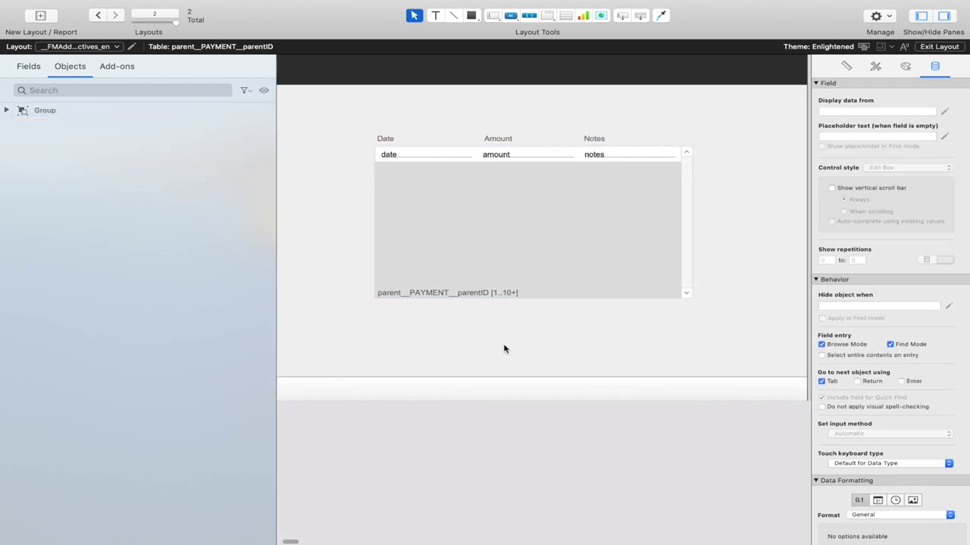
{"action": "scroll", "coordinate": [504, 349], "scroll_direction": "left", "scroll_amount": 5}
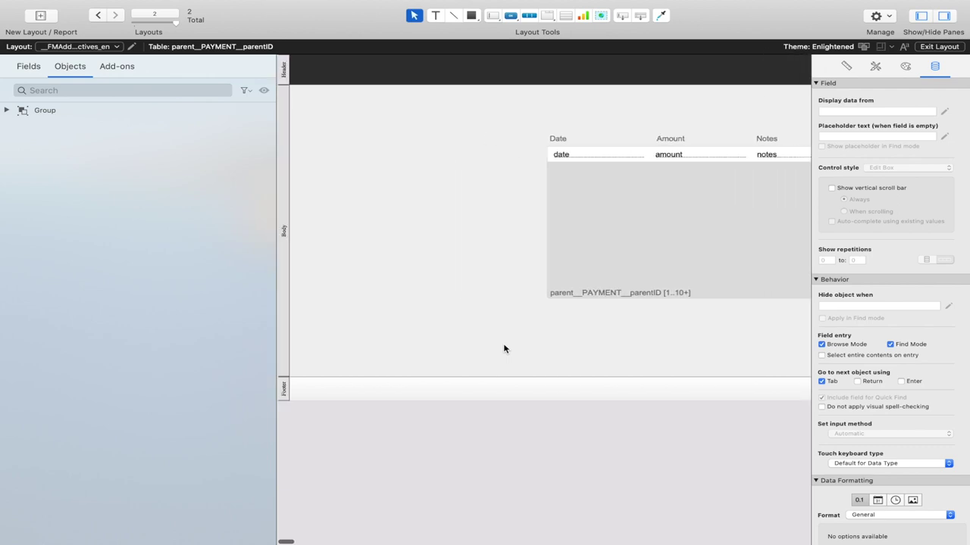
{"action": "scroll", "coordinate": [505, 349], "scroll_direction": "right", "scroll_amount": 3}
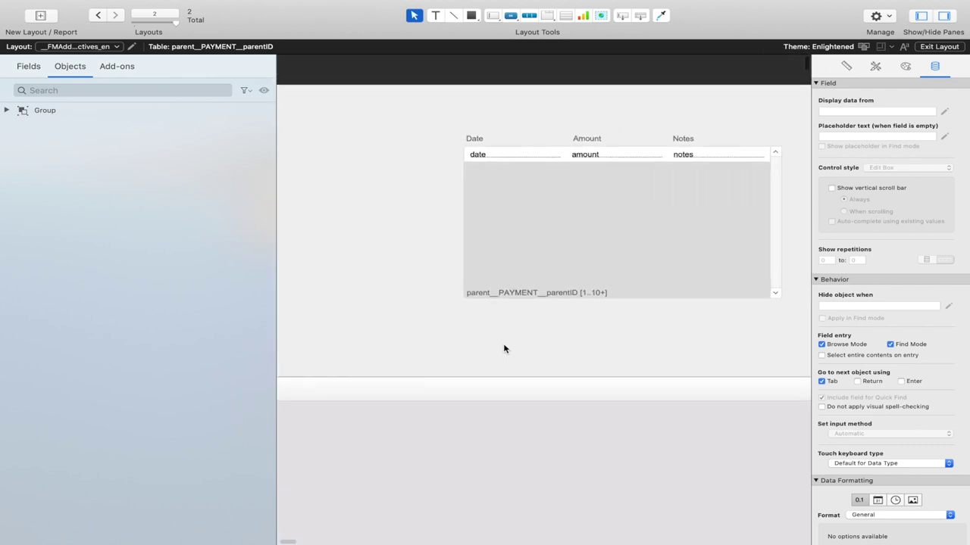
{"action": "scroll", "coordinate": [505, 349], "scroll_direction": "right", "scroll_amount": 2}
{"action": "scroll", "coordinate": [504, 348], "scroll_direction": "right", "scroll_amount": 2}
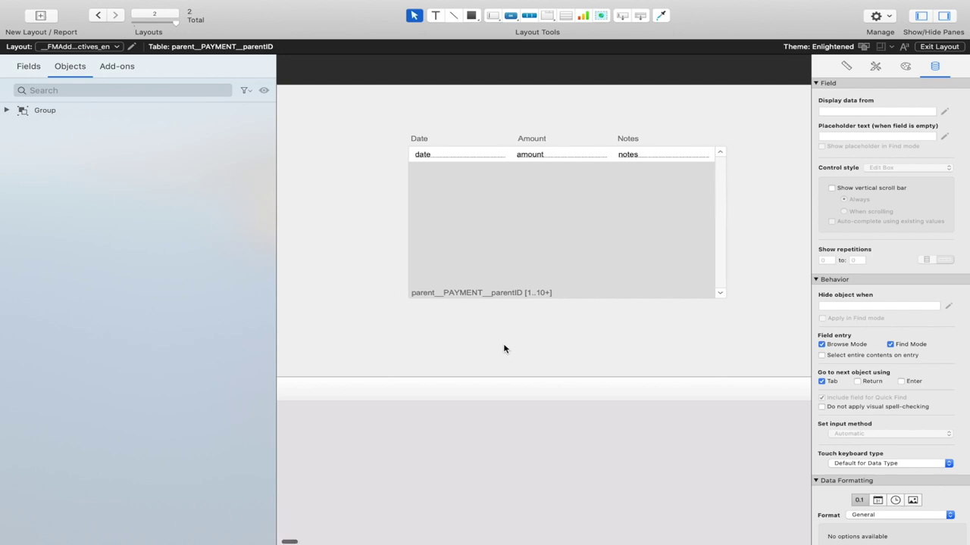
{"action": "scroll", "coordinate": [503, 348], "scroll_direction": "right", "scroll_amount": 1}
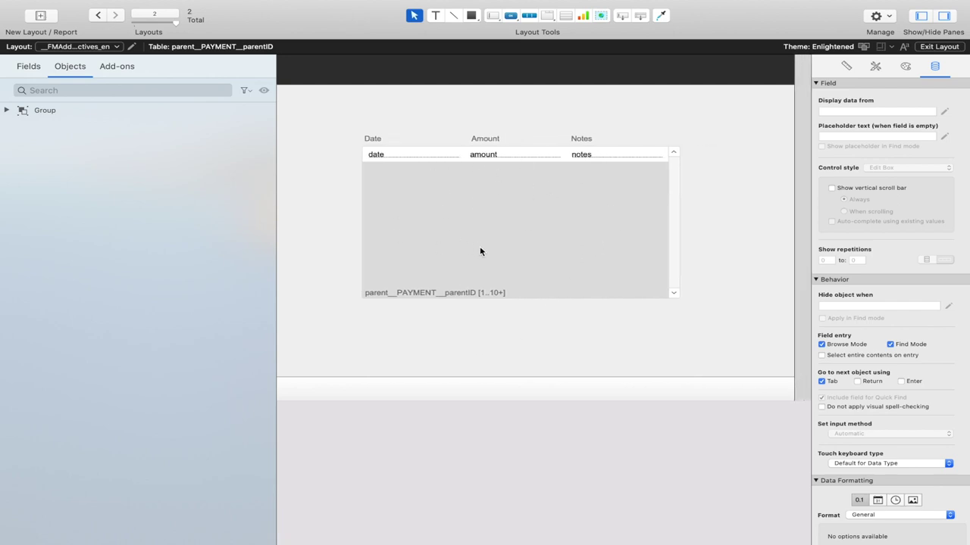
{"action": "scroll", "coordinate": [469, 325], "scroll_direction": "left", "scroll_amount": 3}
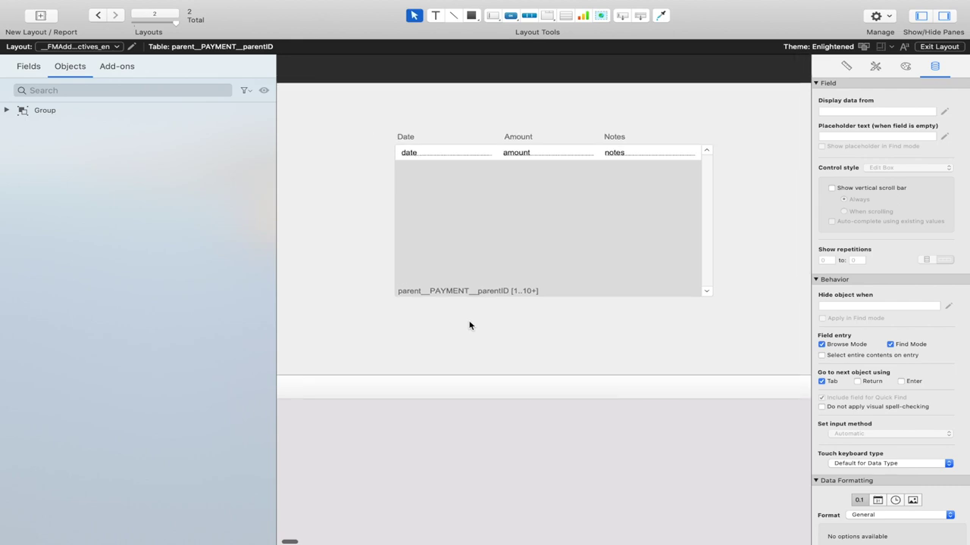
{"action": "scroll", "coordinate": [470, 326], "scroll_direction": "left", "scroll_amount": 5}
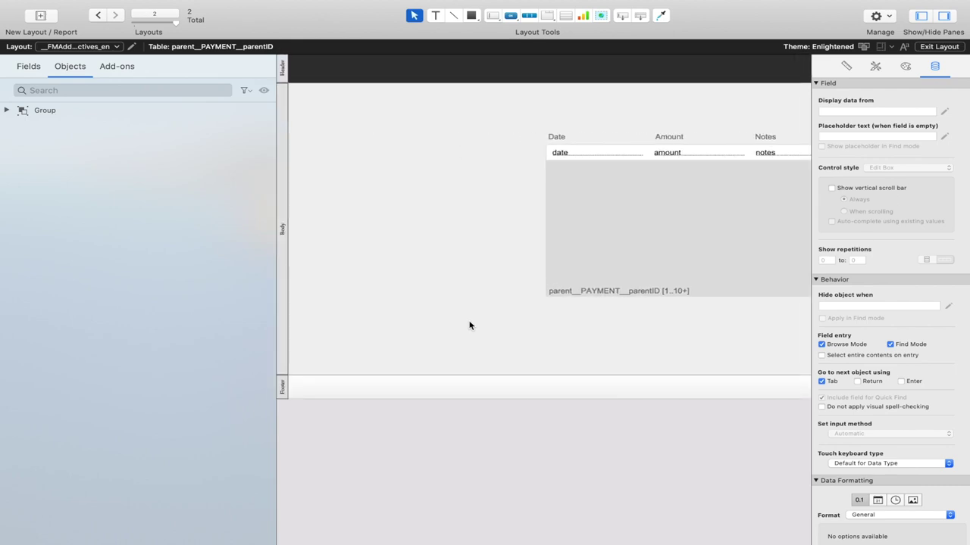
- Place the _kftParentID field with its label in the layout body, above and to the left of the portal
{"action": "left_click", "coordinate": [28, 68]}
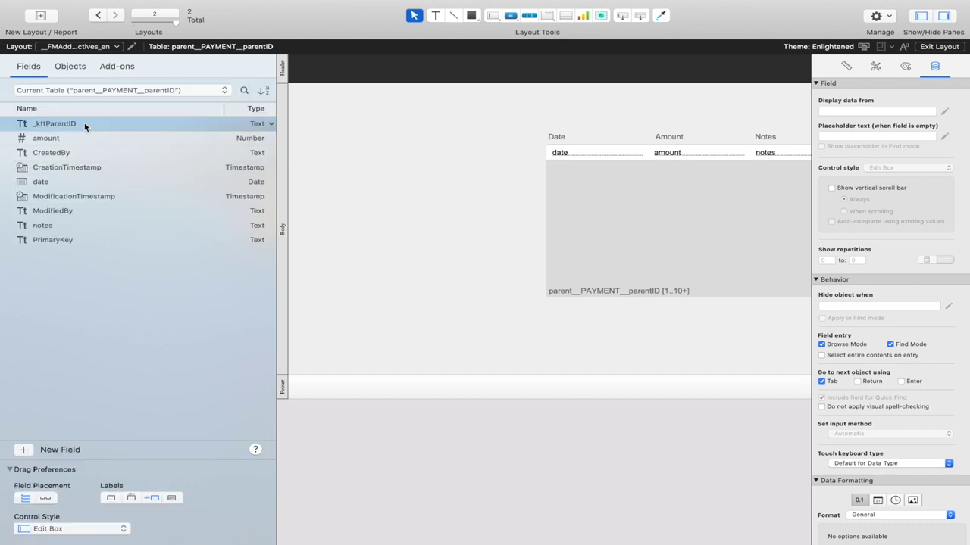
{"action": "scroll", "coordinate": [414, 253], "scroll_direction": "right", "scroll_amount": 2}
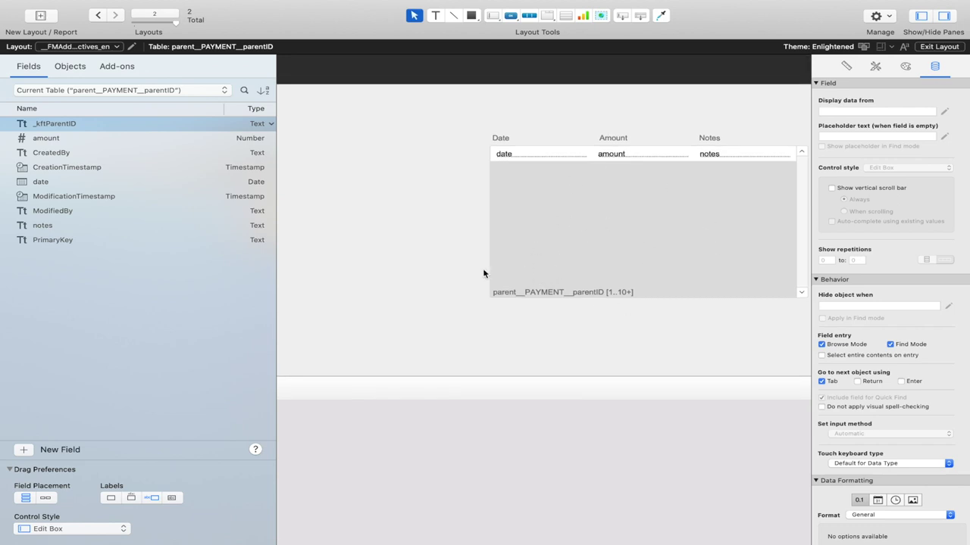
{"action": "scroll", "coordinate": [392, 230], "scroll_direction": "left", "scroll_amount": 2}
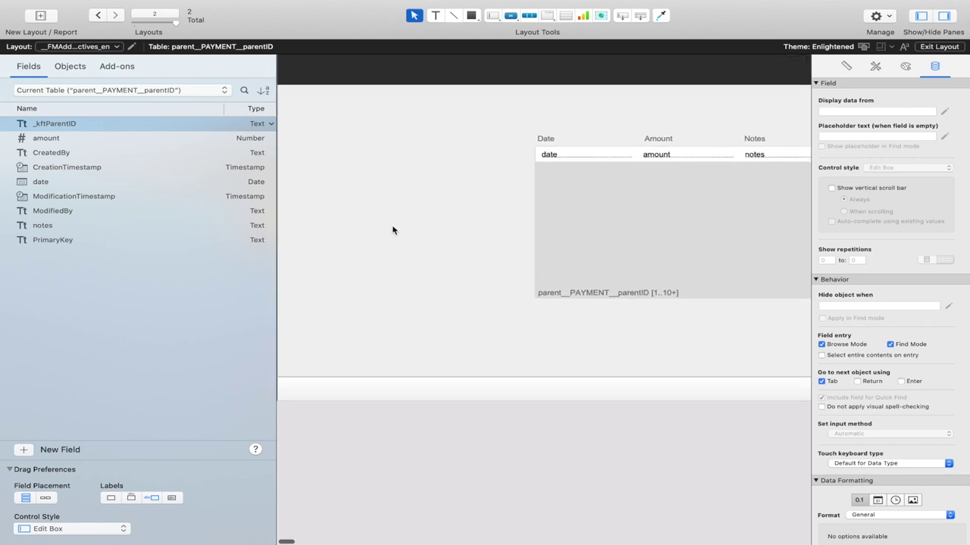
{"action": "left_click_drag", "start_coordinate": [41, 123], "coordinate": [394, 111]}
{"action": "left_click", "coordinate": [389, 151]}
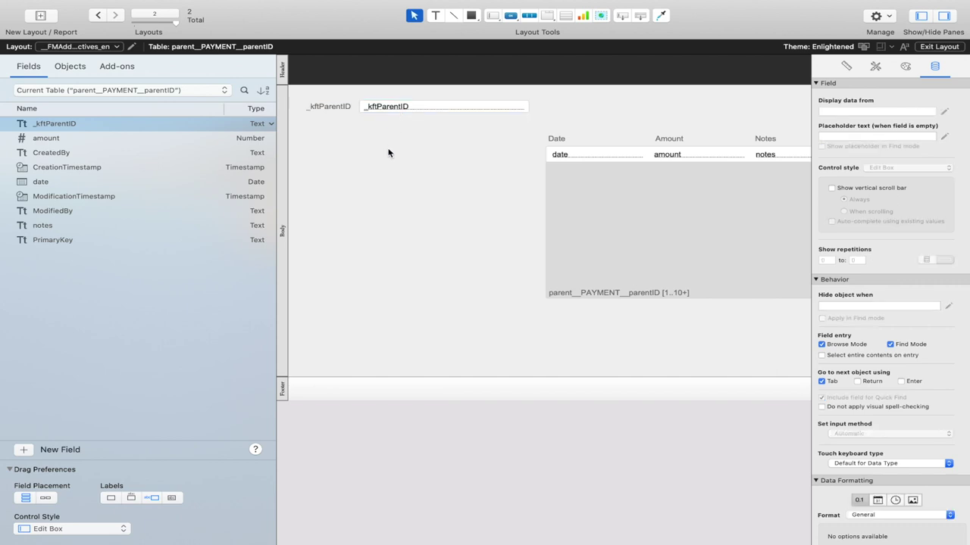
- Name the _kftParentID edit box object parent__PAYMENT__parentID|RightTable
{"action": "left_click", "coordinate": [372, 110]}
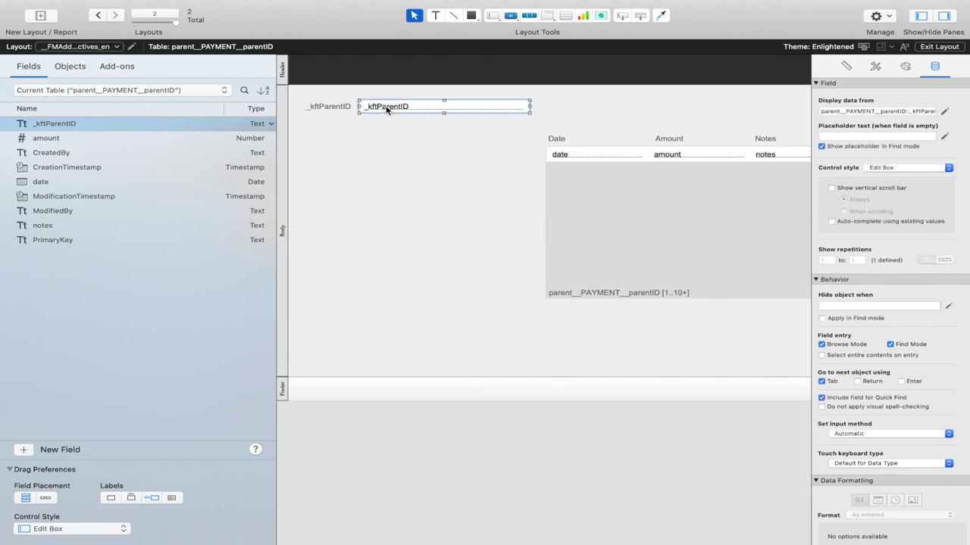
{"action": "left_click", "coordinate": [76, 70]}
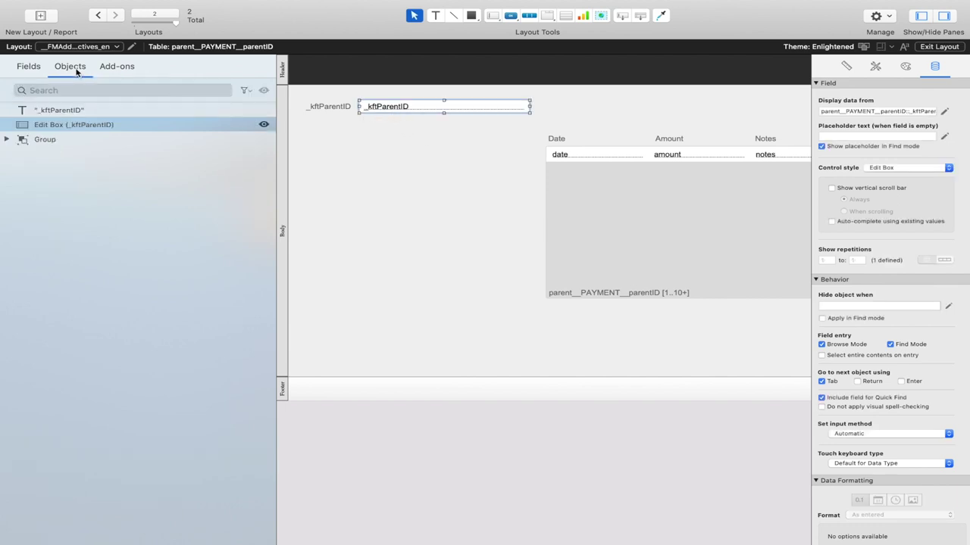
{"action": "right_click", "coordinate": [85, 121]}
{"action": "left_click", "coordinate": [139, 172]}
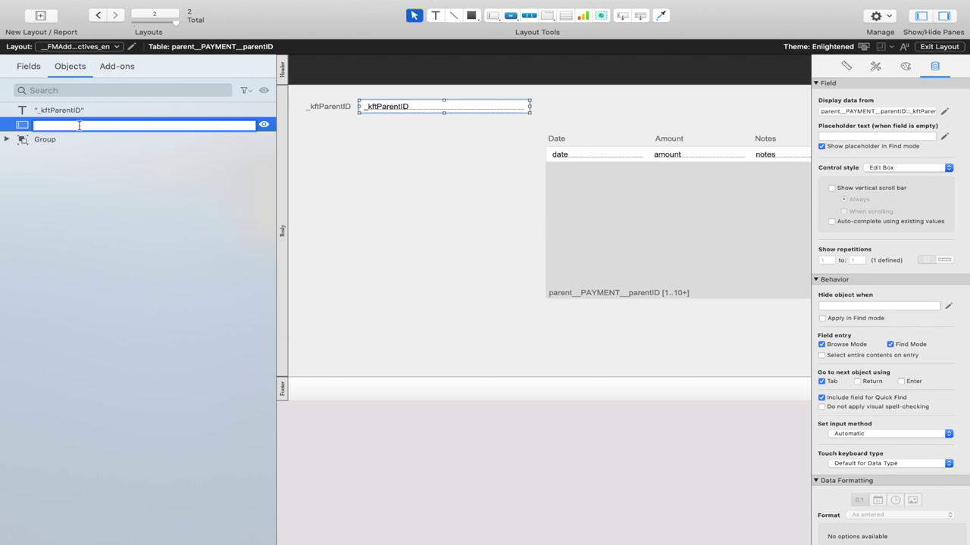
{"action": "type", "text": "parent__PAYMENT__parentID"}
{"action": "type", "text": "|RightTable"}
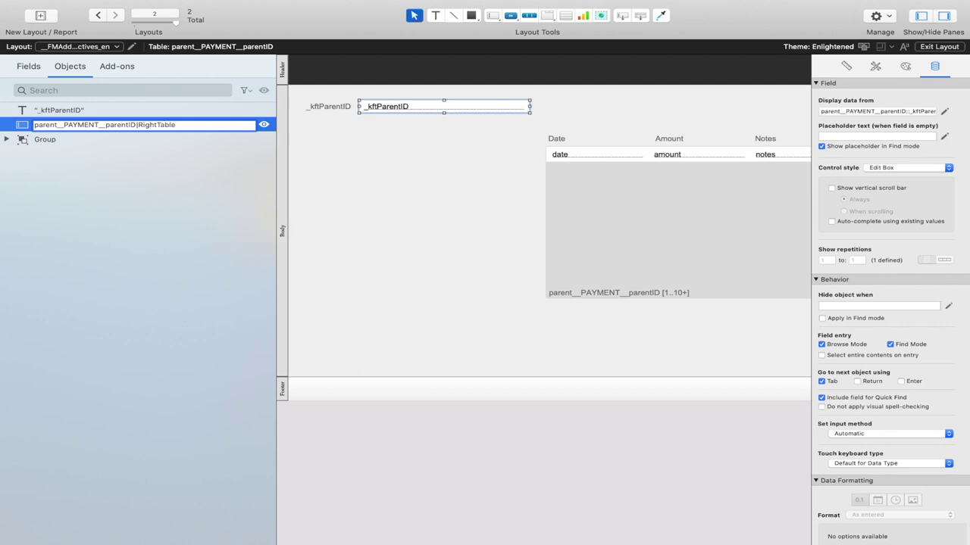
{"action": "left_click_drag", "start_coordinate": [183, 125], "coordinate": [137, 125]}
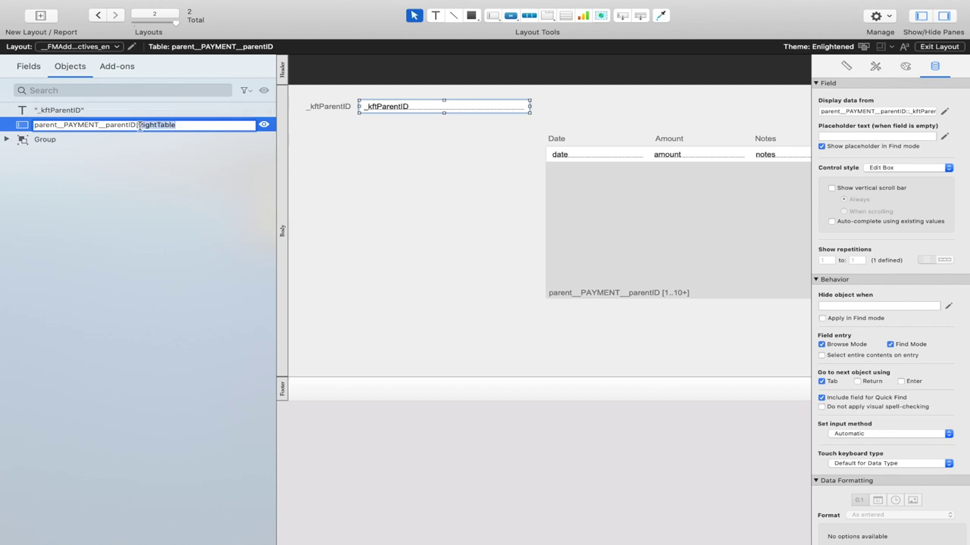
{"action": "left_click", "coordinate": [325, 156]}
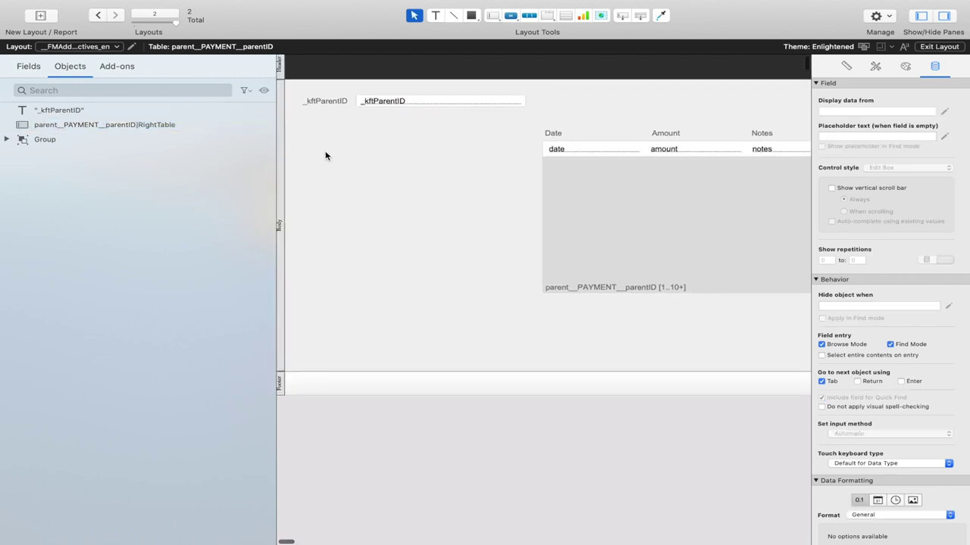
- Group the _kftParentID field with its text label
{"action": "left_click", "coordinate": [370, 107]}
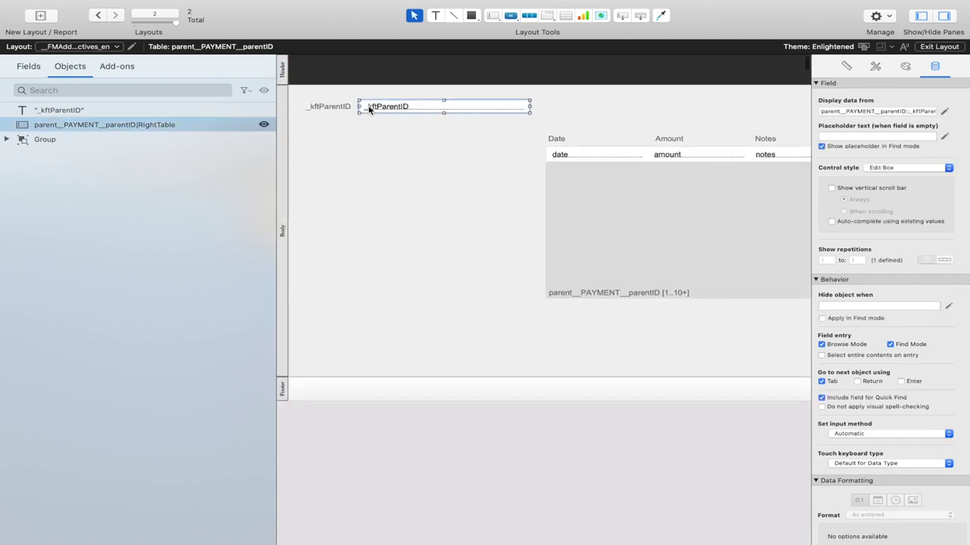
{"action": "left_click", "coordinate": [334, 110], "text": "shift"}
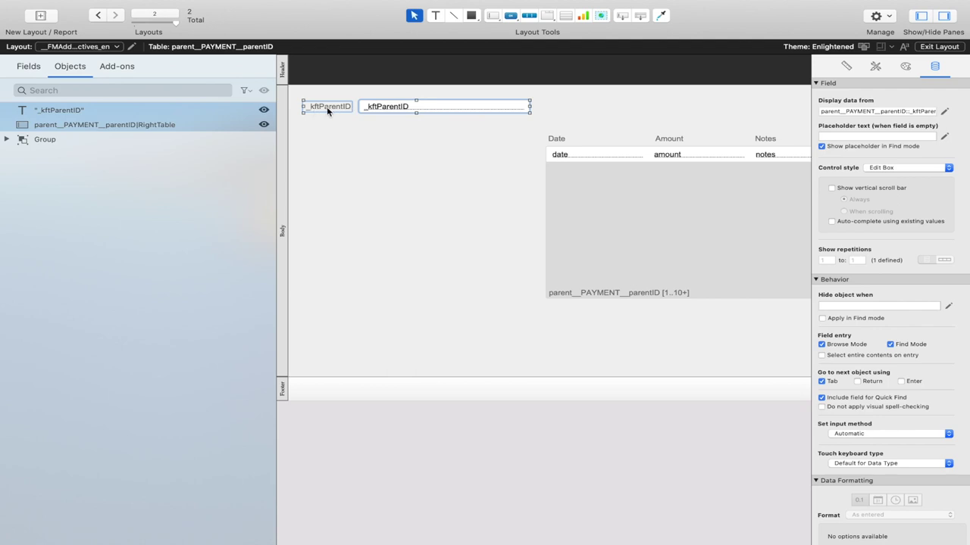
{"action": "right_click", "coordinate": [379, 108]}
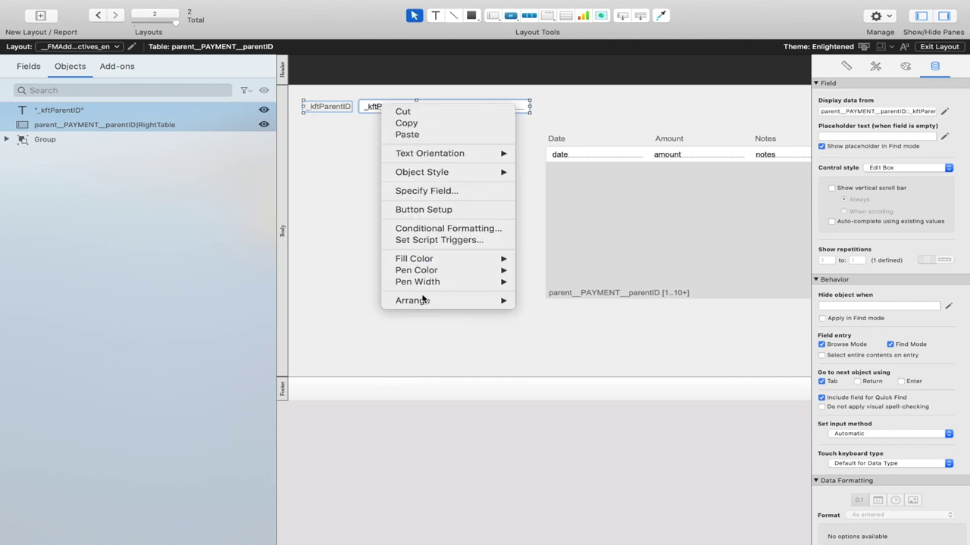
{"action": "mouse_move", "coordinate": [485, 306]}
{"action": "left_click", "coordinate": [534, 301]}
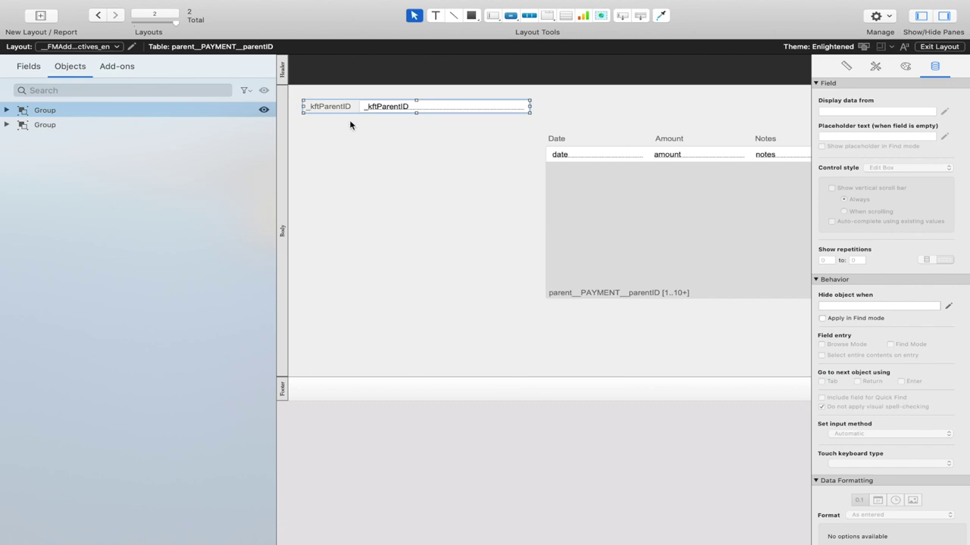
- Name the group containing the _kftParentID field and its label __FMAddonDynamicRelation_Parent__PAYMENT__parentID
{"action": "right_click", "coordinate": [117, 110]}
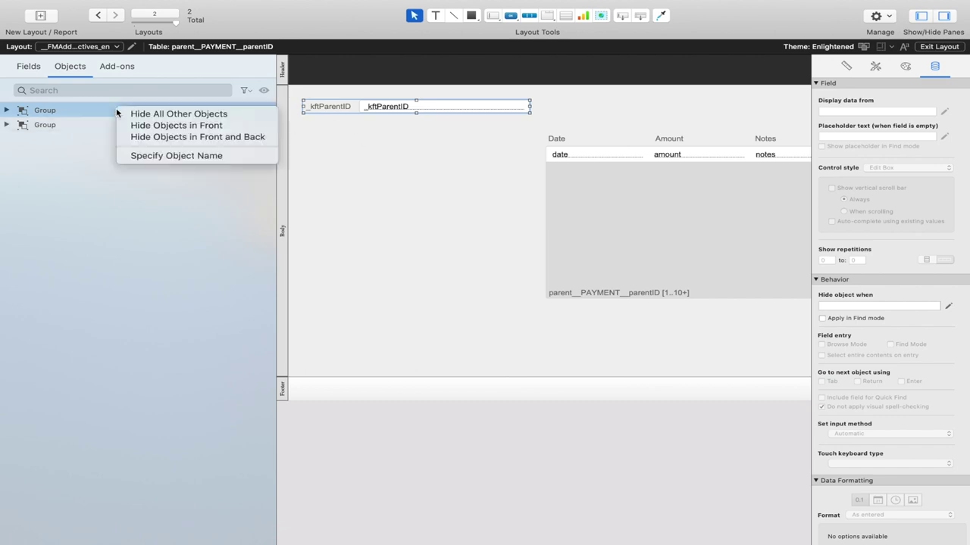
{"action": "left_click", "coordinate": [169, 154]}
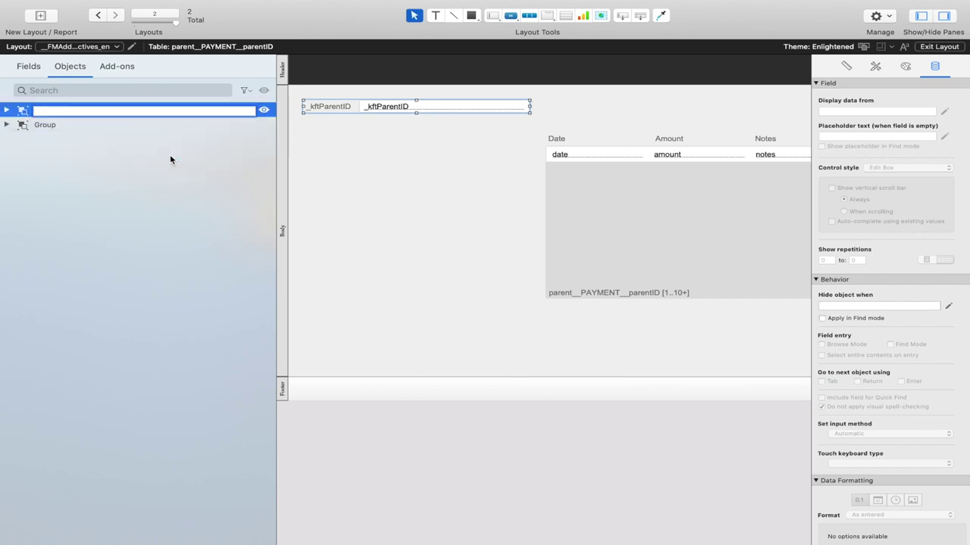
{"action": "type", "text": "_FMADDONDY"}
{"action": "key", "text": "BackSpace"}
{"action": "key", "text": "BackSpace"}
{"action": "key", "text": "BackSpace"}
{"action": "key", "text": "BackSpace"}
{"action": "key", "text": "BackSpace"}
{"action": "type", "text": "ddonDynamicRelation"}
{"action": "type", "text": "_Parent"}
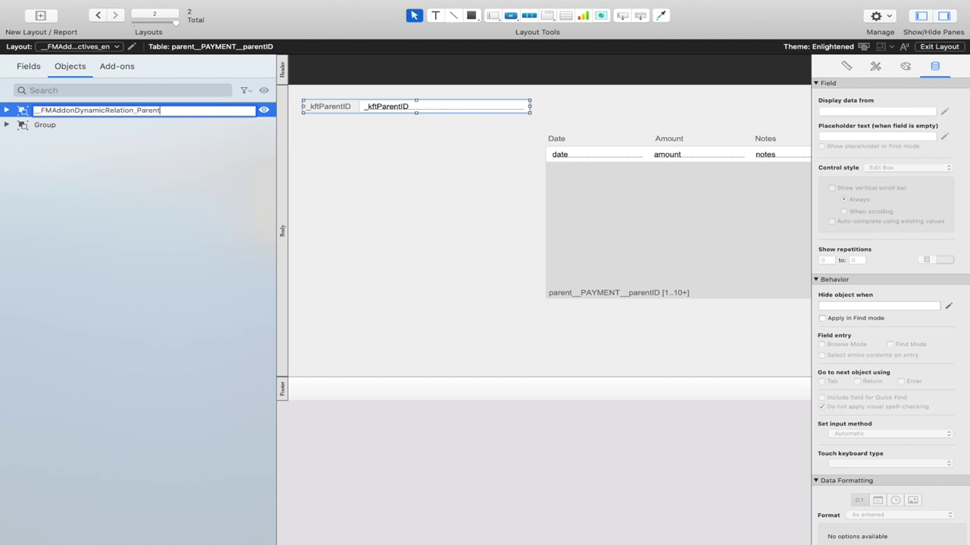
{"action": "type", "text": "__PAYMENT__parentID"}
{"action": "left_click", "coordinate": [386, 201]}
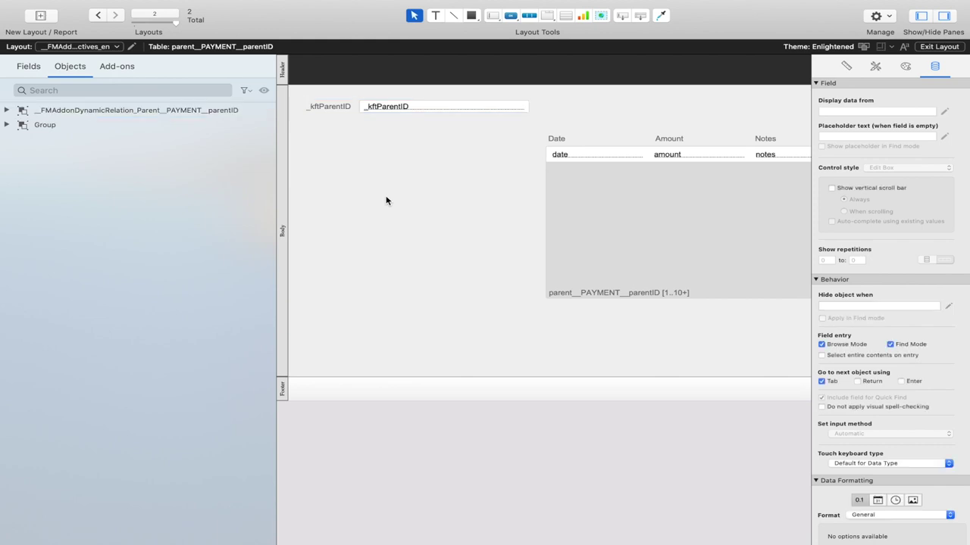
- Draw a button above the upper-right corner of the payment portal and label it Save Add-On
{"action": "left_click", "coordinate": [377, 111]}
{"action": "scroll", "coordinate": [386, 145], "scroll_direction": "right", "scroll_amount": 3}
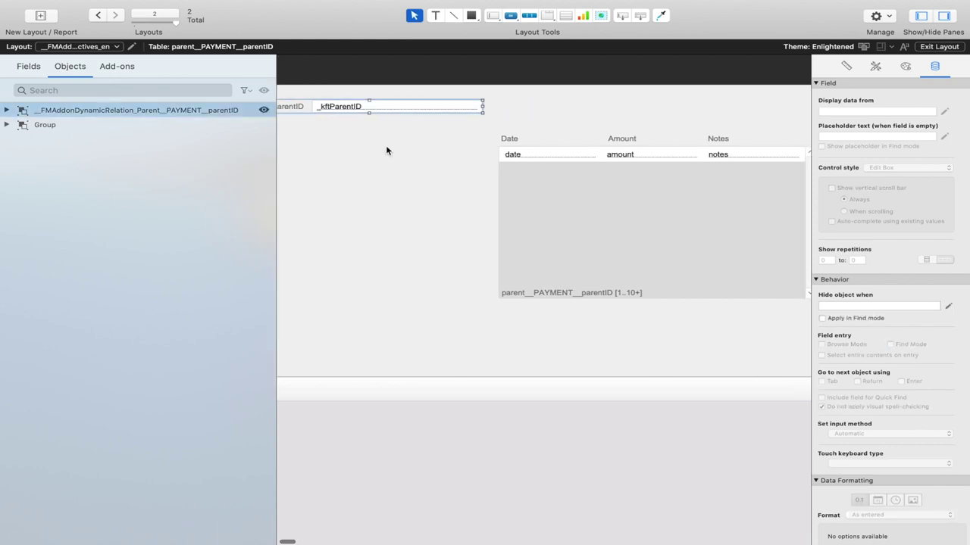
{"action": "scroll", "coordinate": [385, 150], "scroll_direction": "right", "scroll_amount": 5}
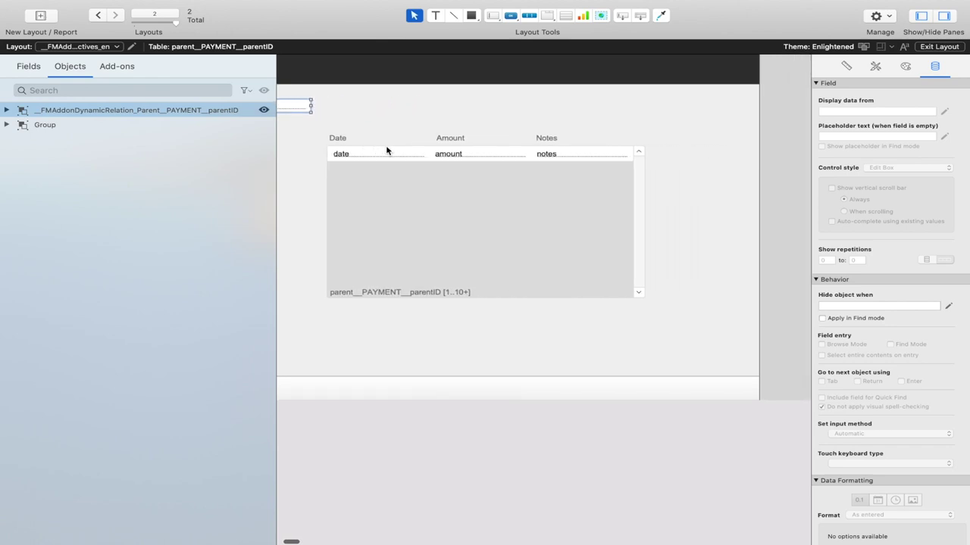
{"action": "scroll", "coordinate": [386, 150], "scroll_direction": "down", "scroll_amount": 1}
{"action": "left_click", "coordinate": [605, 112]}
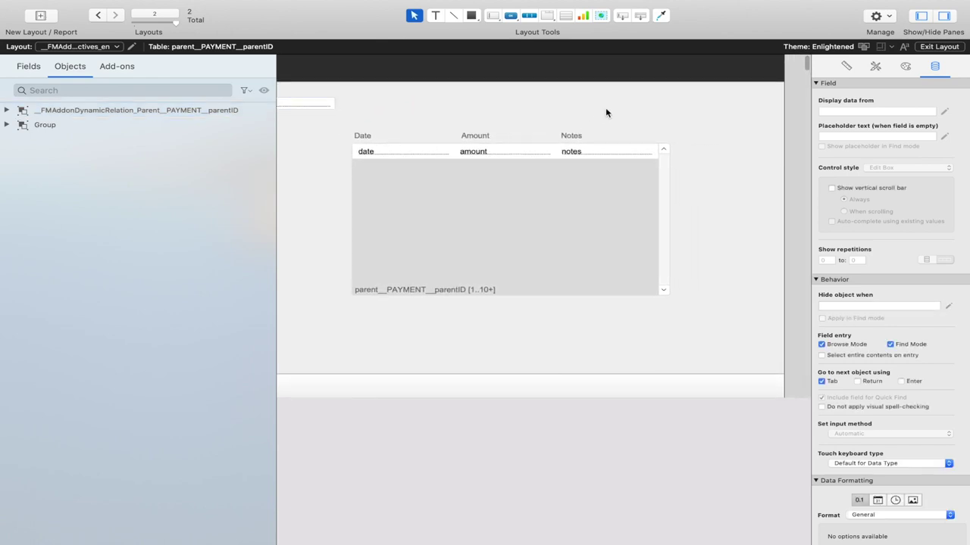
{"action": "scroll", "coordinate": [606, 112], "scroll_direction": "right", "scroll_amount": 3}
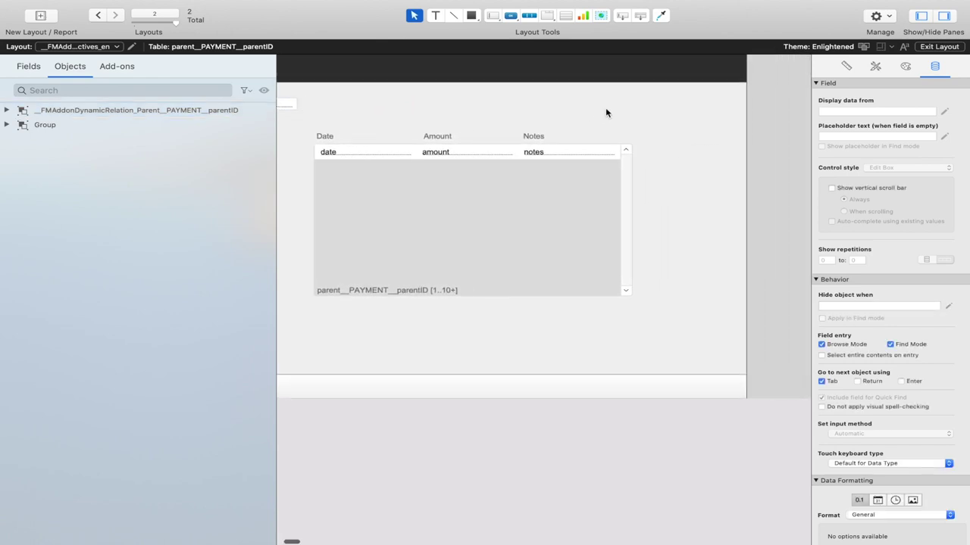
{"action": "left_click", "coordinate": [511, 16]}
{"action": "left_click_drag", "start_coordinate": [609, 95], "coordinate": [689, 119]}
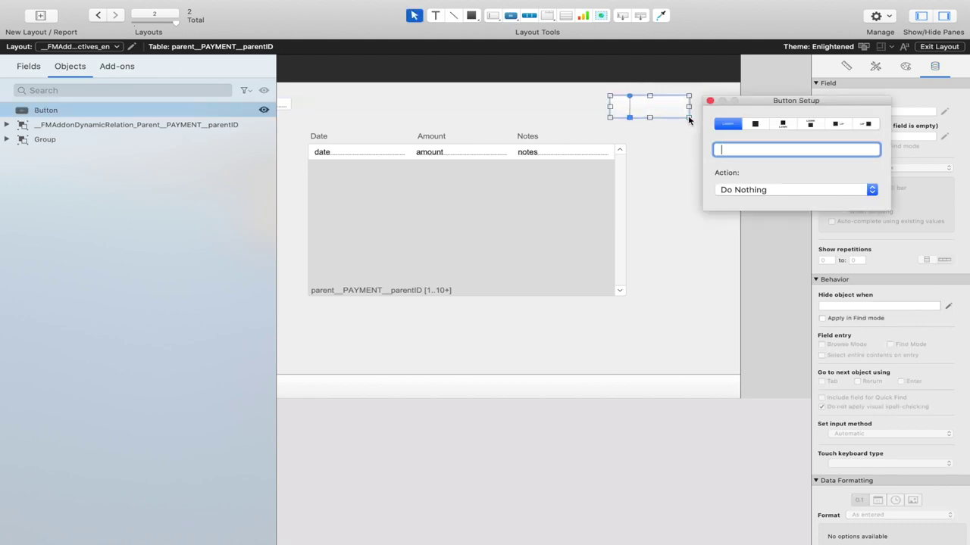
{"action": "type", "text": "Save Add-On"}
- Assign the Save Add-On button a single-step action that uses Save a Copy as Add-on Package
{"action": "left_click", "coordinate": [757, 190]}
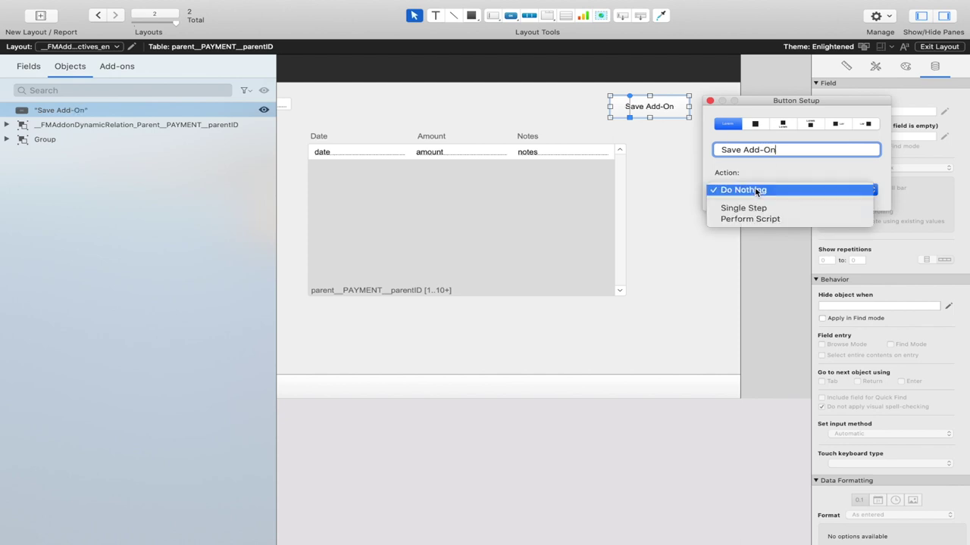
{"action": "left_click", "coordinate": [748, 208]}
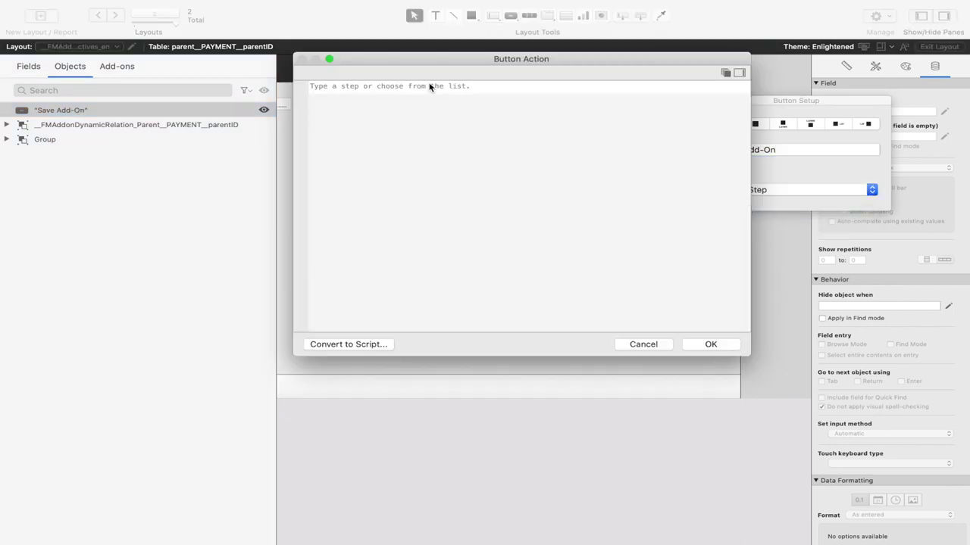
{"action": "type", "text": "save"}
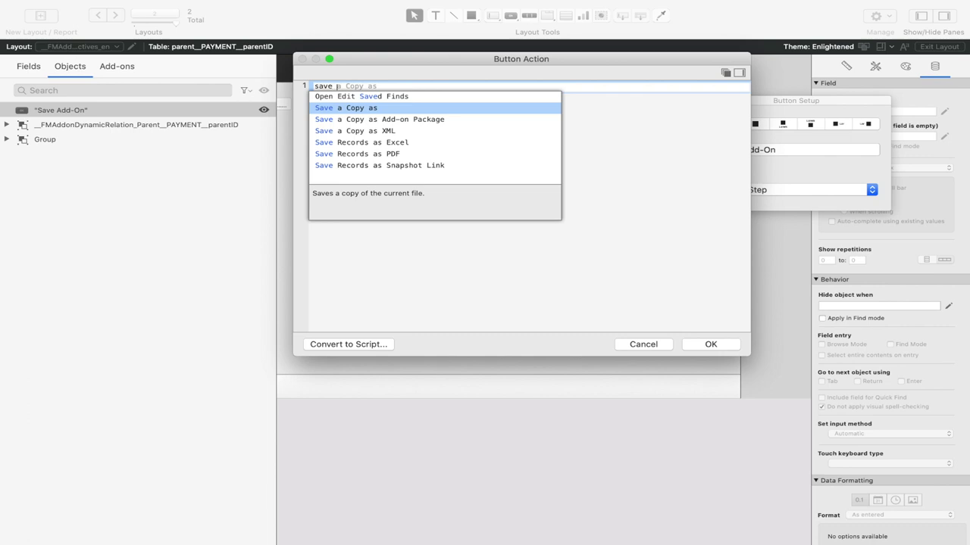
{"action": "left_click", "coordinate": [413, 124]}
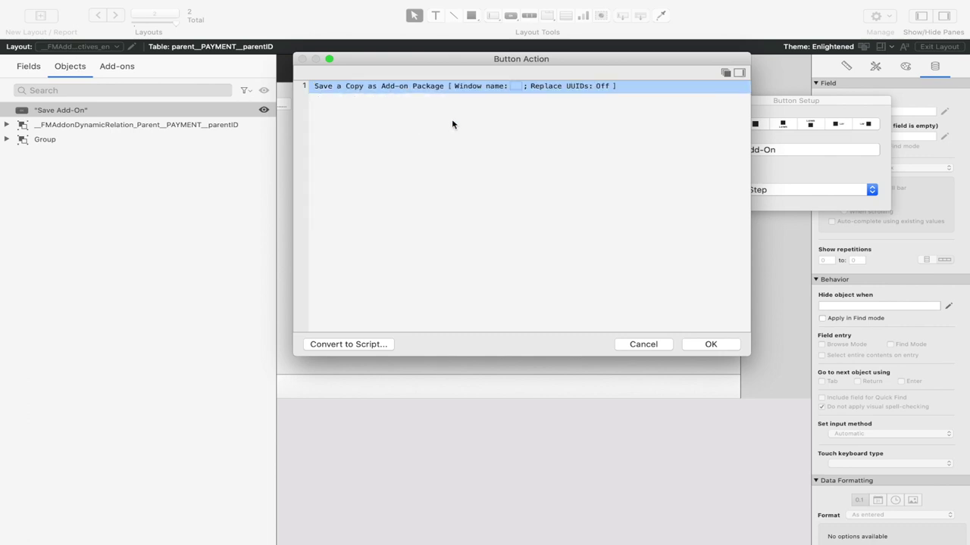
- Set the add-on package step's window name to Get ( WindowName ) and turn Replace UUIDs on
{"action": "left_click", "coordinate": [515, 85]}
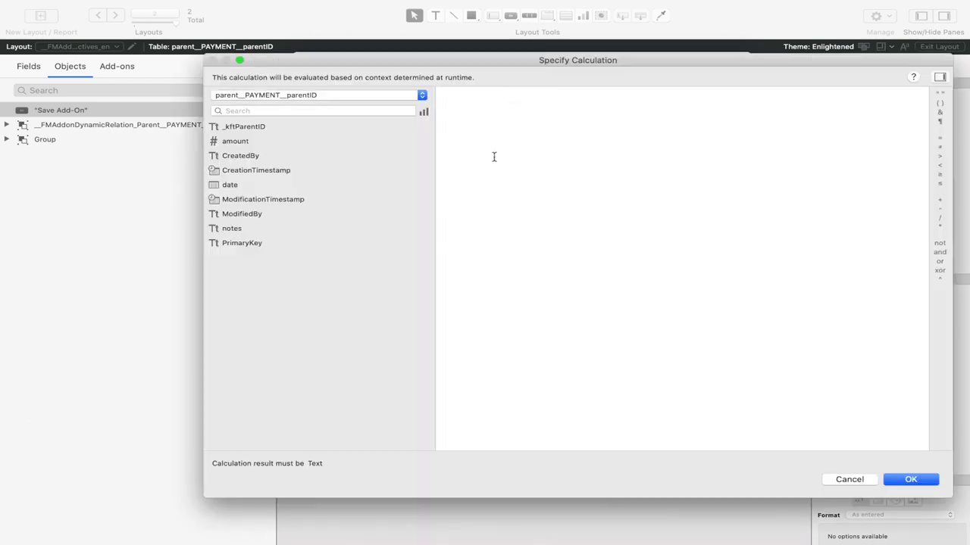
{"action": "type", "text": "get"}
{"action": "key", "text": "Return"}
{"action": "type", "text": "window"}
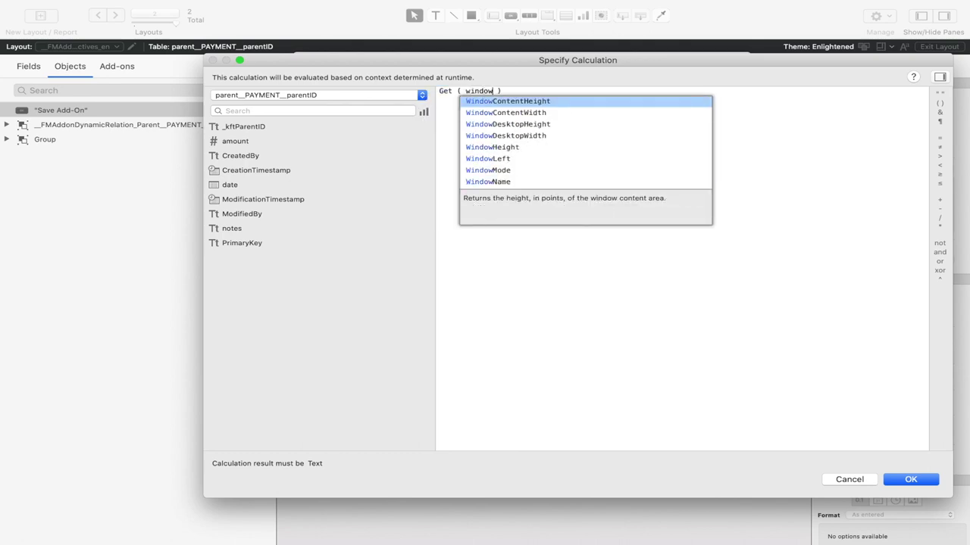
{"action": "left_click", "coordinate": [499, 182]}
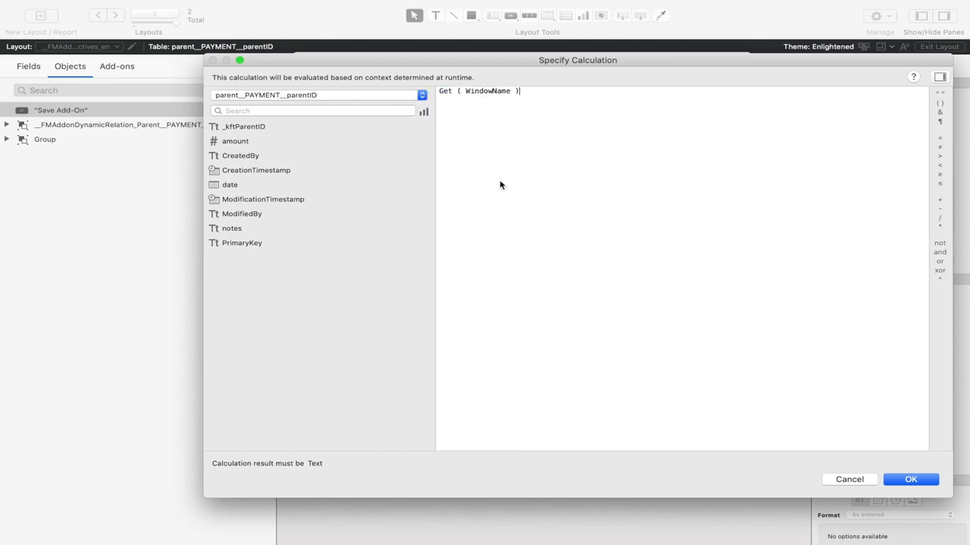
{"action": "left_click", "coordinate": [901, 481]}
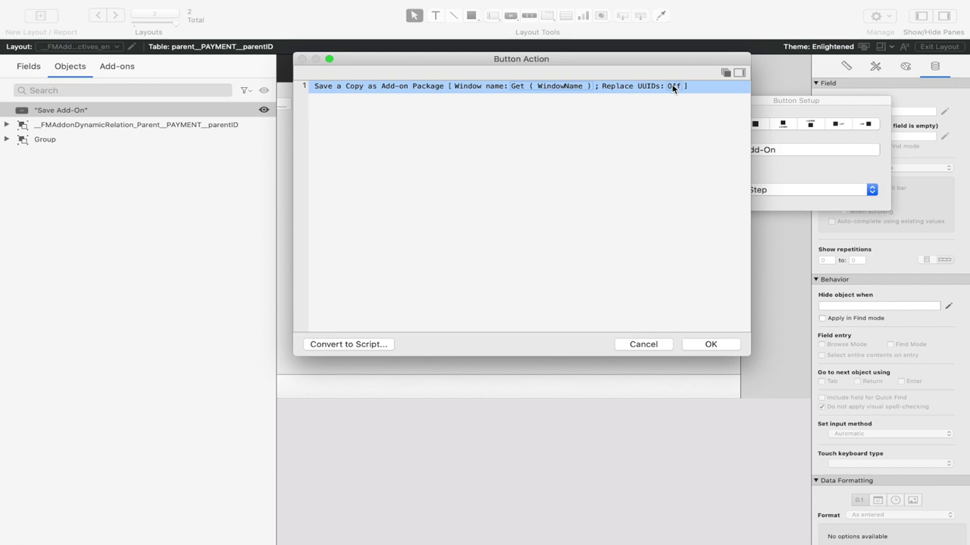
{"action": "left_click", "coordinate": [674, 85]}
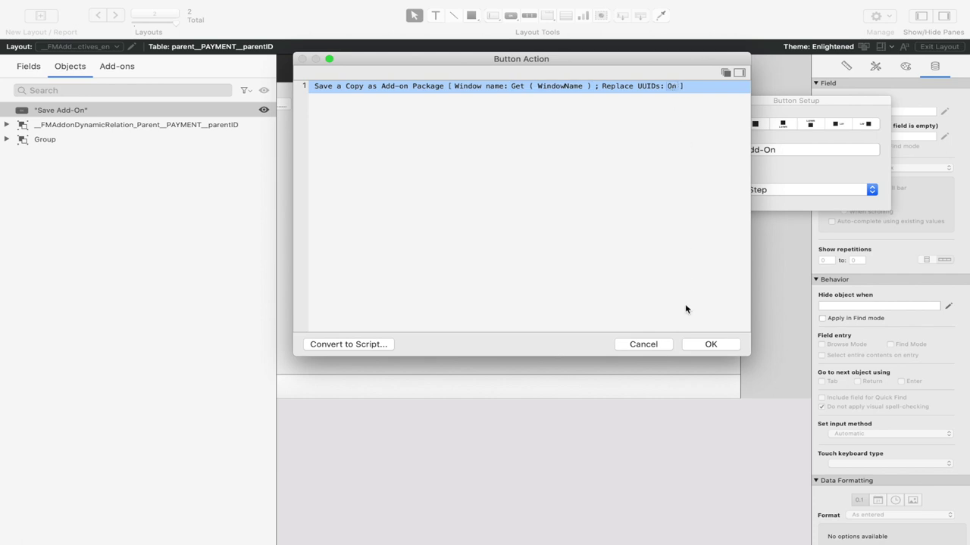
{"action": "left_click", "coordinate": [709, 345]}
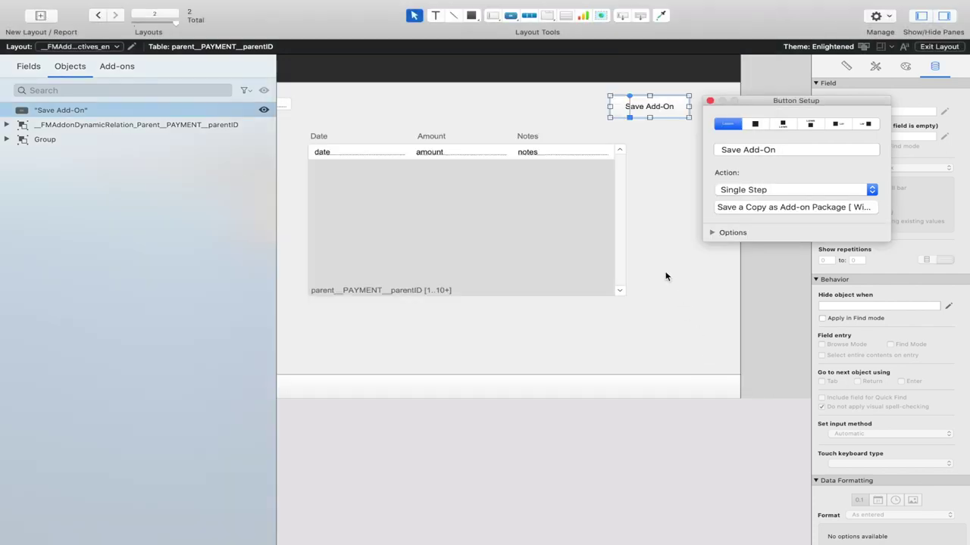
{"action": "left_click", "coordinate": [666, 277]}
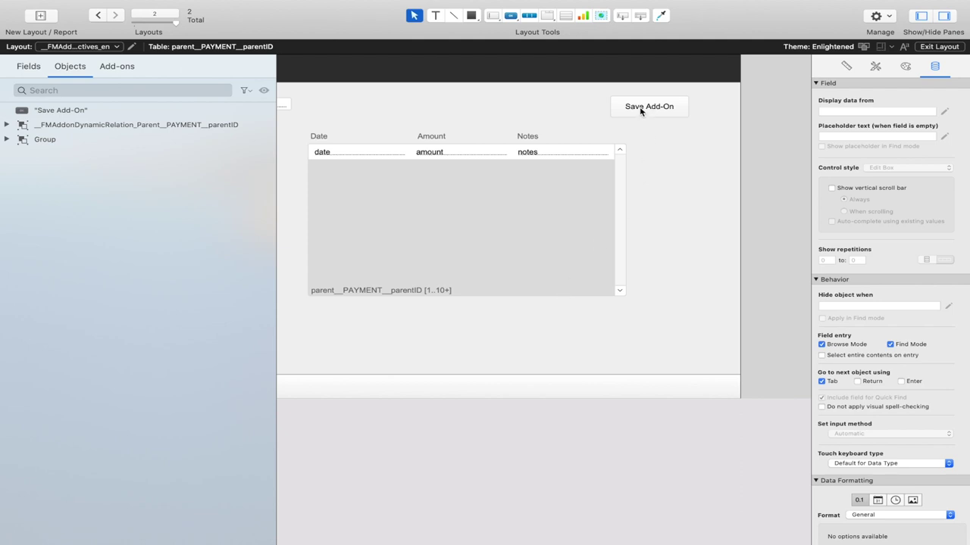
- Switch the layout to Browse mode and save the Payment add-on package with the Save Add-On button
{"action": "scroll", "coordinate": [655, 270], "scroll_direction": "left", "scroll_amount": 5}
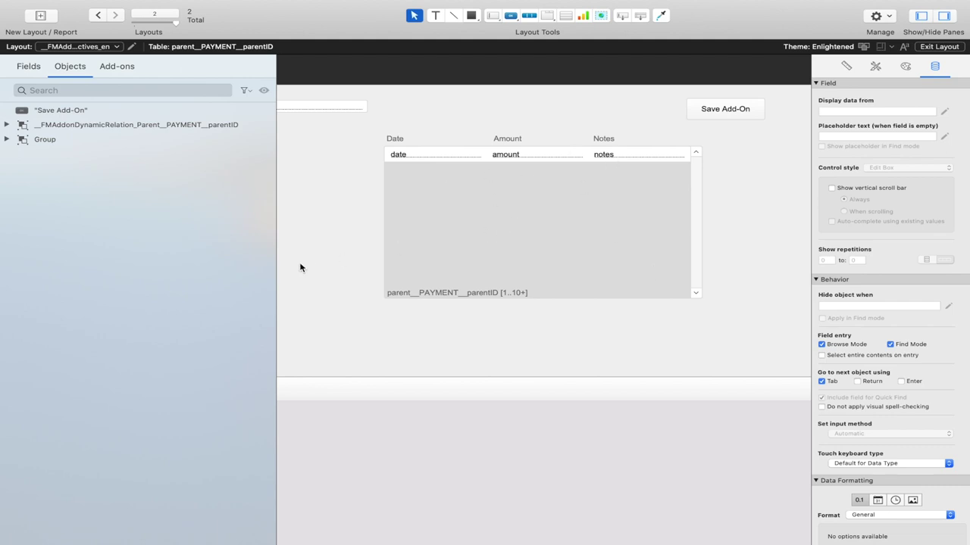
{"action": "scroll", "coordinate": [407, 334], "scroll_direction": "left", "scroll_amount": 10}
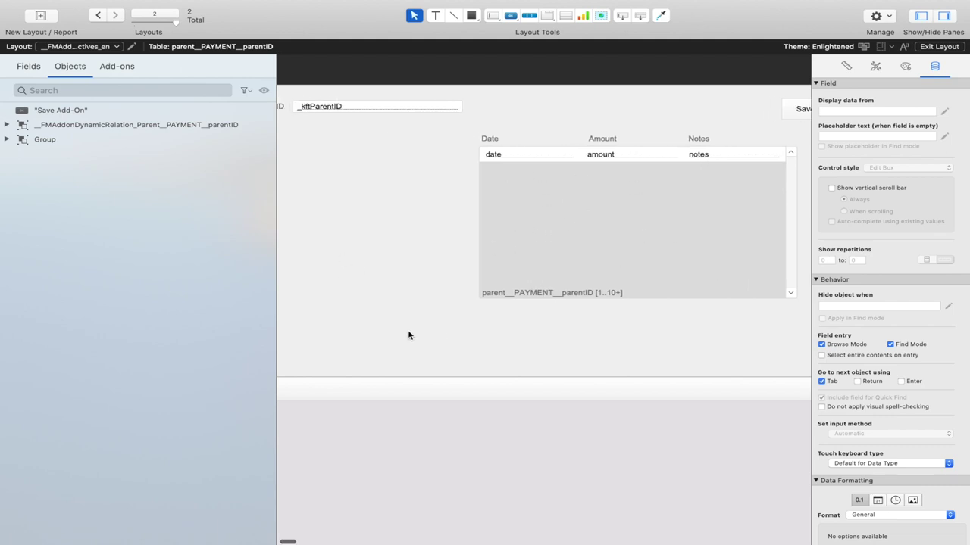
{"action": "scroll", "coordinate": [407, 335], "scroll_direction": "right", "scroll_amount": 20}
{"action": "scroll", "coordinate": [408, 334], "scroll_direction": "left", "scroll_amount": 10}
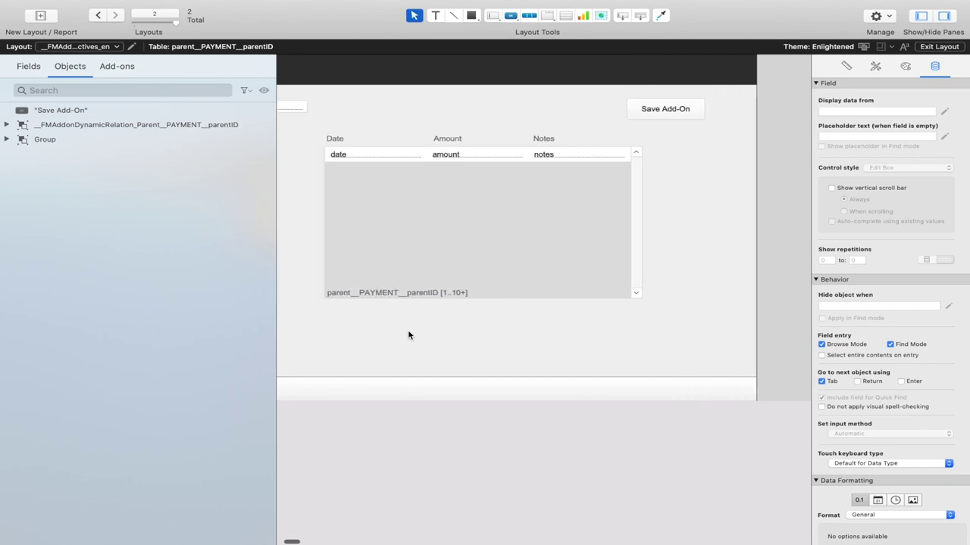
{"action": "key", "text": "super+b"}
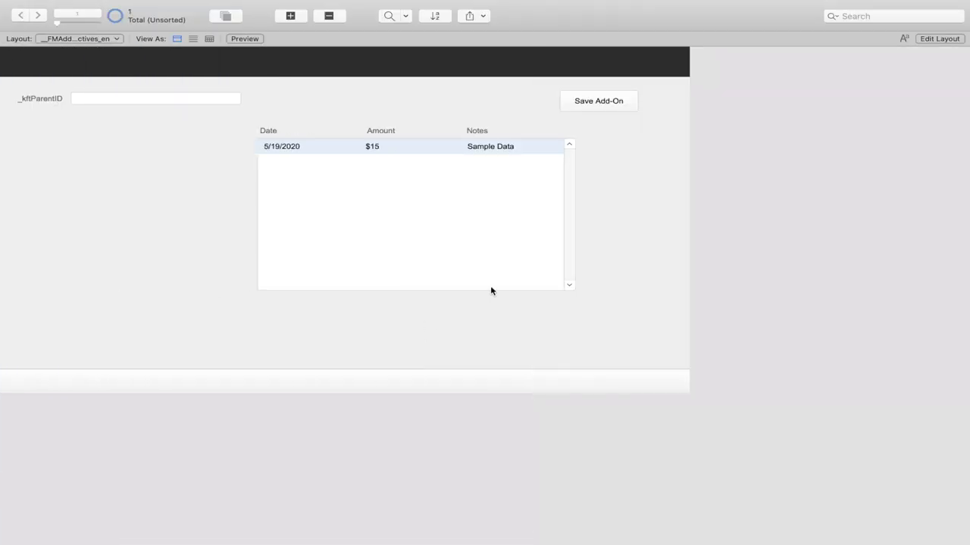
{"action": "left_click", "coordinate": [598, 102]}
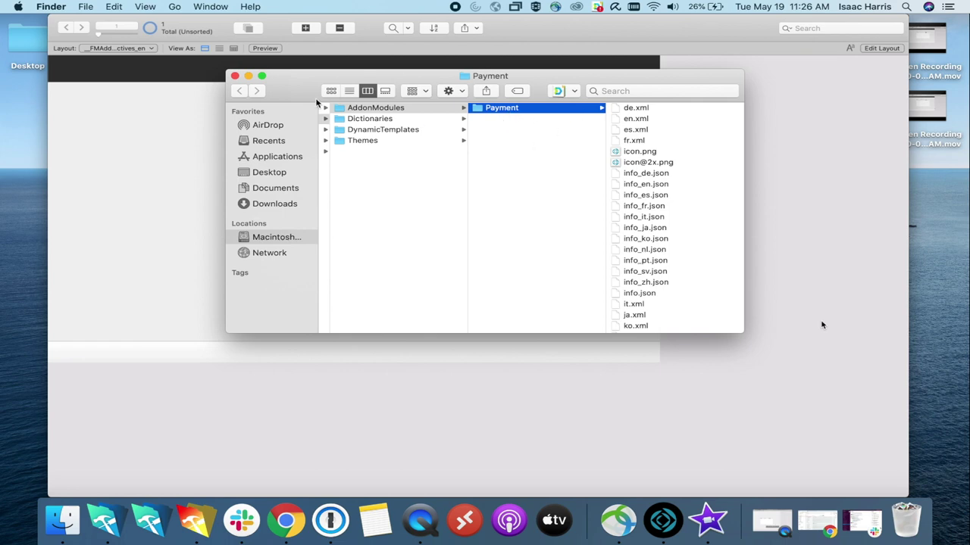
- Return to FileMaker Pro and create a new file from the Contacts starter, saved as Contacts.fmp12 in Documents
{"action": "left_click", "coordinate": [659, 520]}
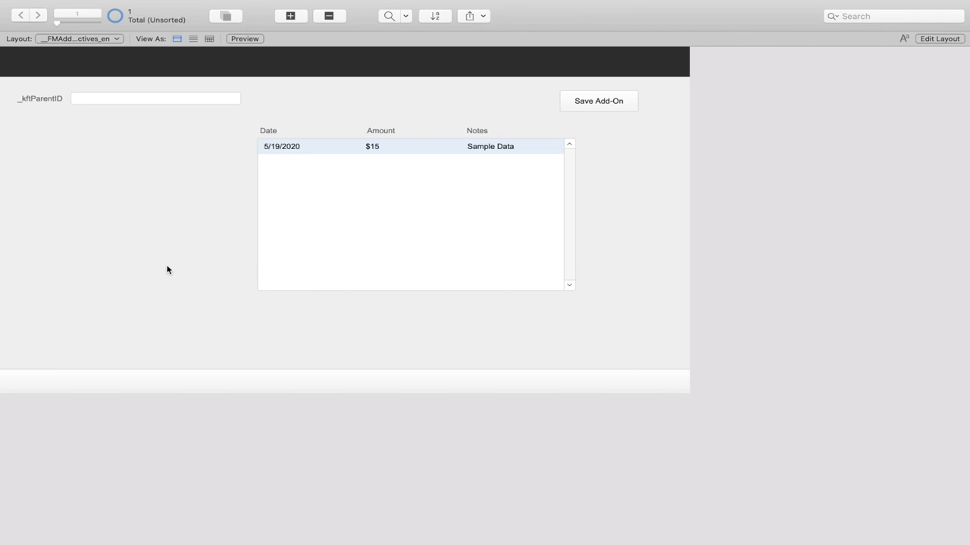
{"action": "mouse_move", "coordinate": [214, 2]}
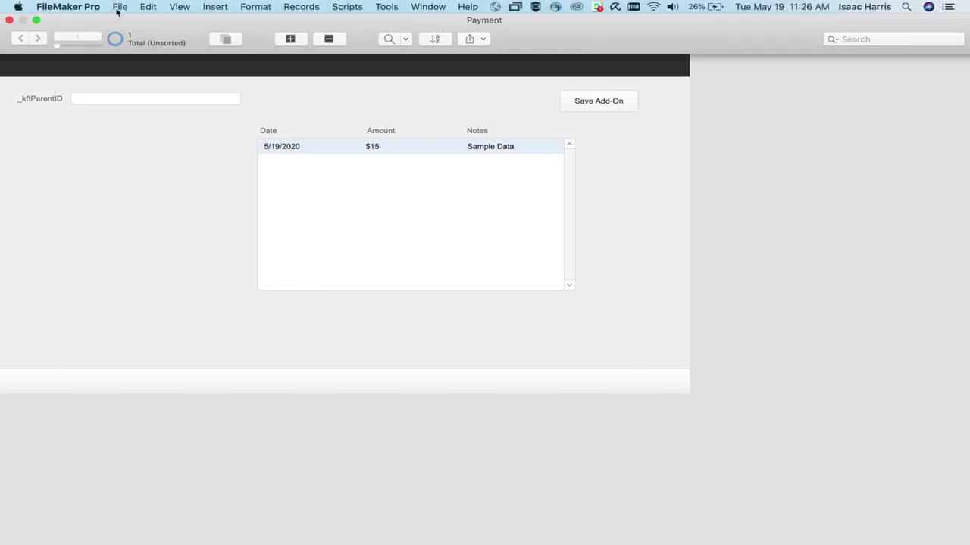
{"action": "left_click", "coordinate": [119, 7]}
{"action": "left_click", "coordinate": [136, 26]}
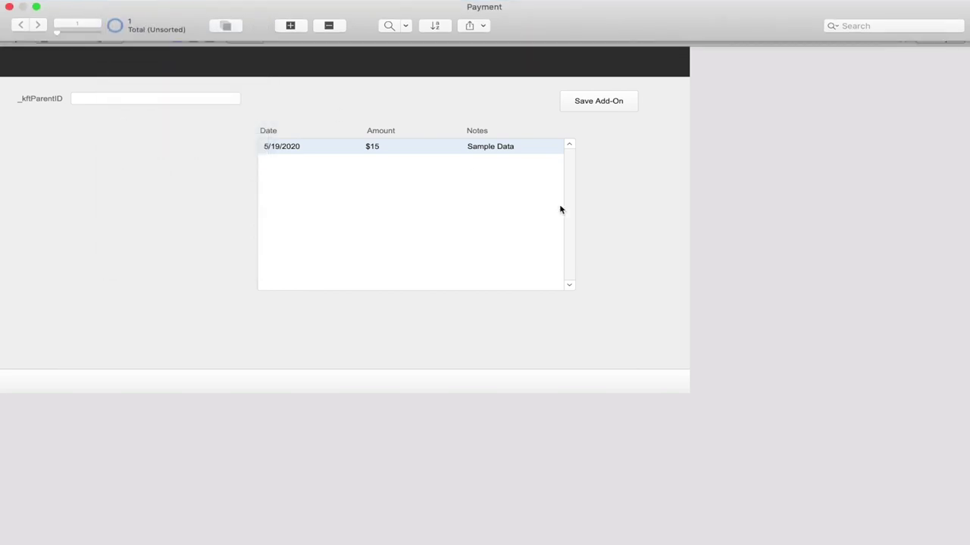
{"action": "double_click", "coordinate": [250, 220]}
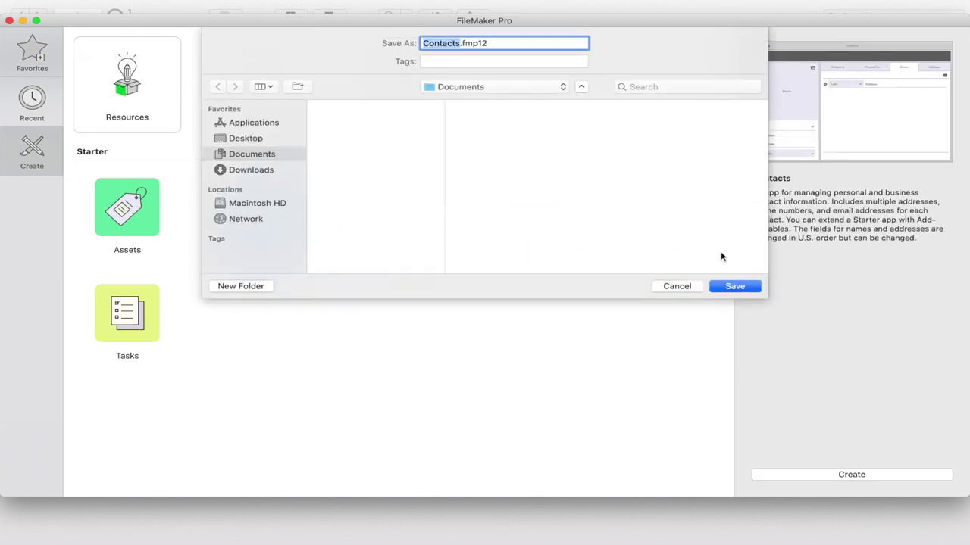
{"action": "left_click", "coordinate": [729, 290]}
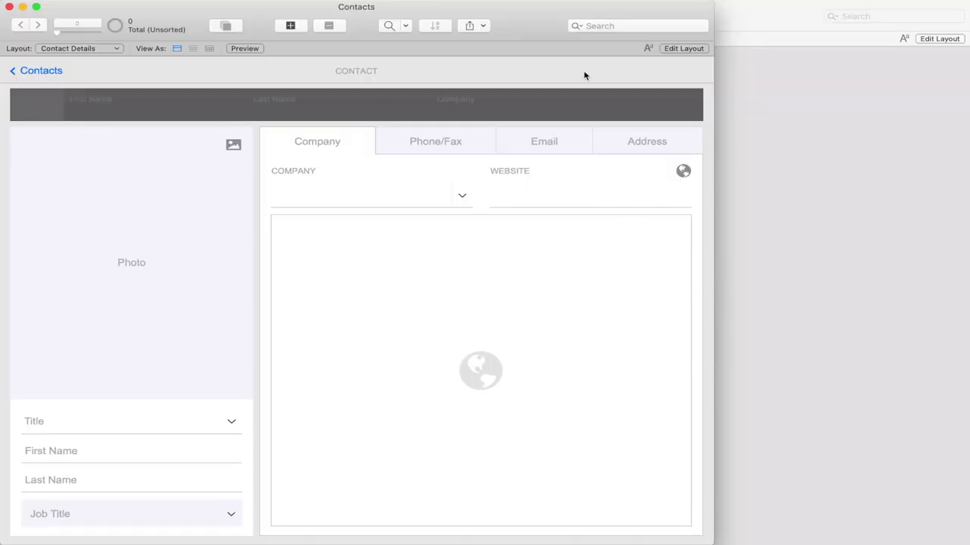
- Add a new contact record and expand the Contacts window to full screen
{"action": "left_click", "coordinate": [294, 26]}
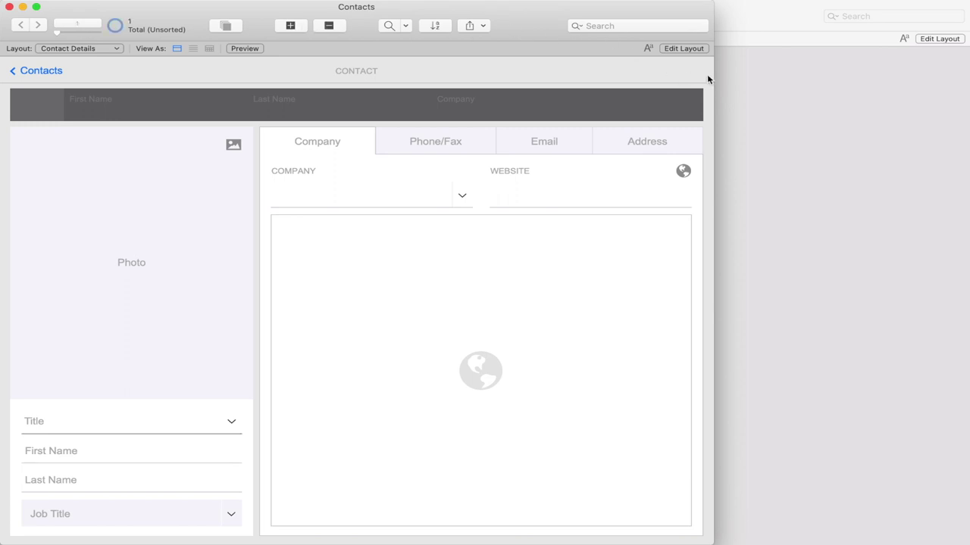
{"action": "left_click_drag", "start_coordinate": [712, 69], "coordinate": [898, 72]}
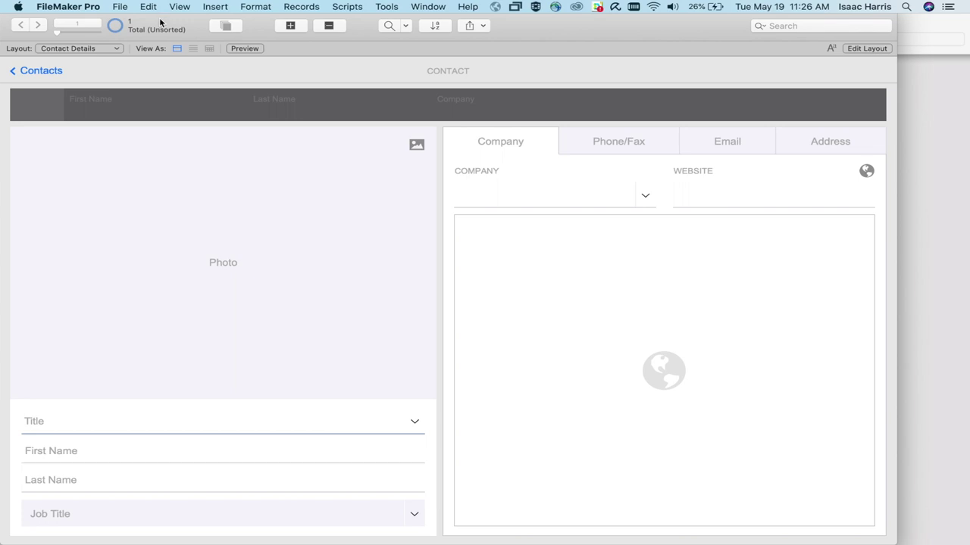
{"action": "mouse_move", "coordinate": [134, 47]}
{"action": "left_click", "coordinate": [36, 32]}
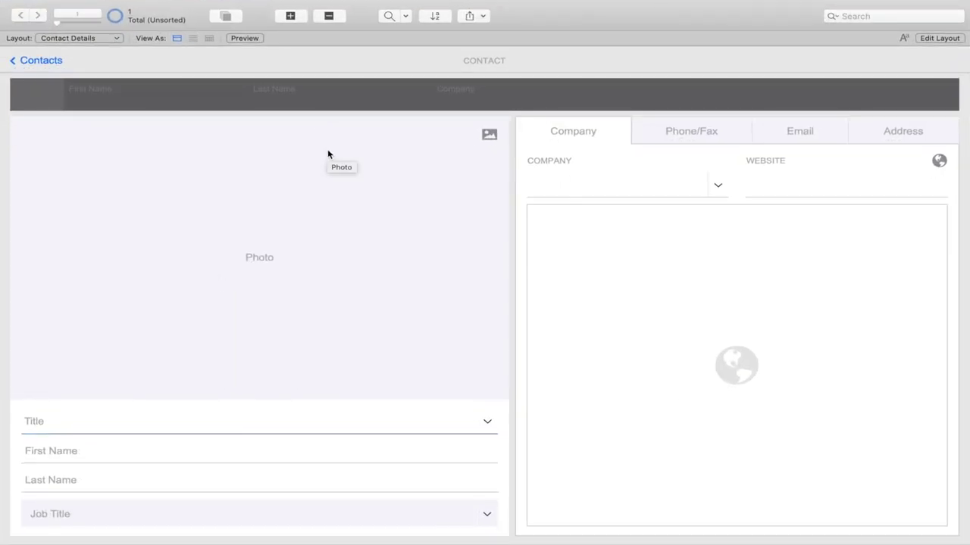
- Switch the Contact Details layout to Layout mode and install the Payment add-on in the Contacts file
{"action": "key", "text": "super+l"}
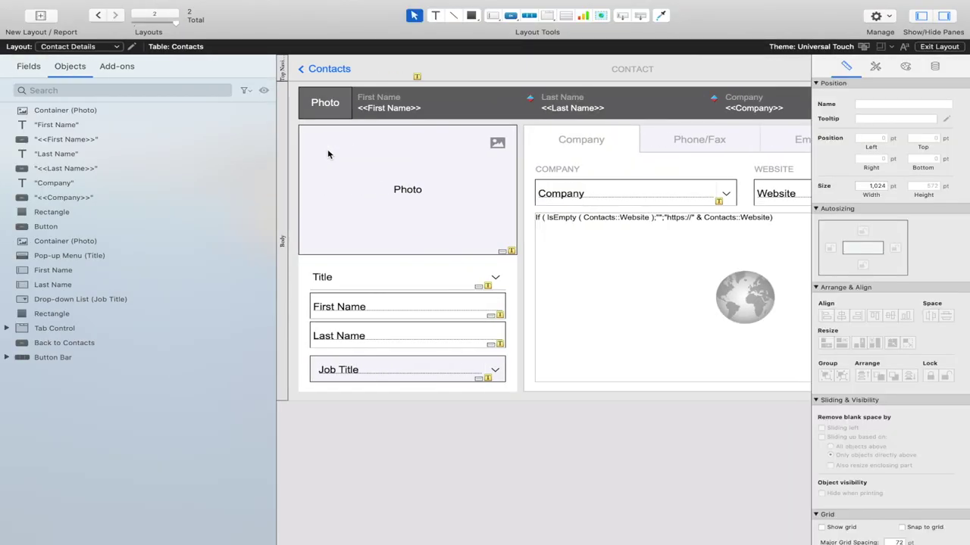
{"action": "scroll", "coordinate": [381, 239], "scroll_direction": "right", "scroll_amount": 5}
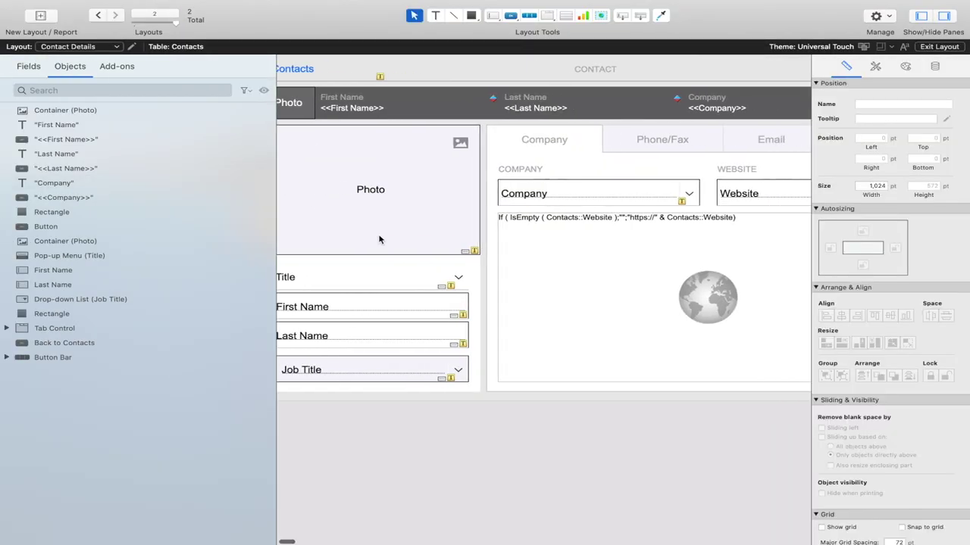
{"action": "scroll", "coordinate": [381, 238], "scroll_direction": "left", "scroll_amount": 5}
{"action": "left_click", "coordinate": [120, 68]}
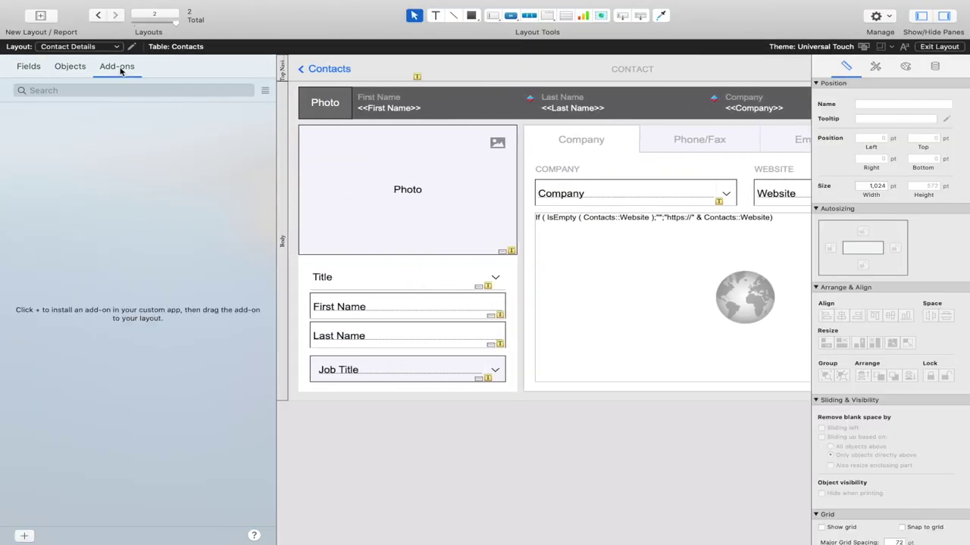
{"action": "left_click", "coordinate": [25, 536]}
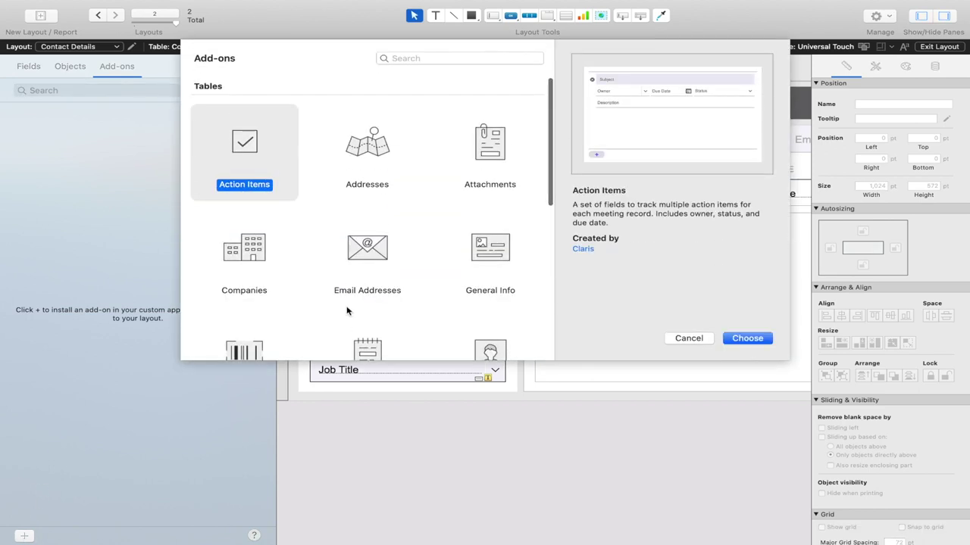
{"action": "scroll", "coordinate": [361, 303], "scroll_direction": "down", "scroll_amount": 10}
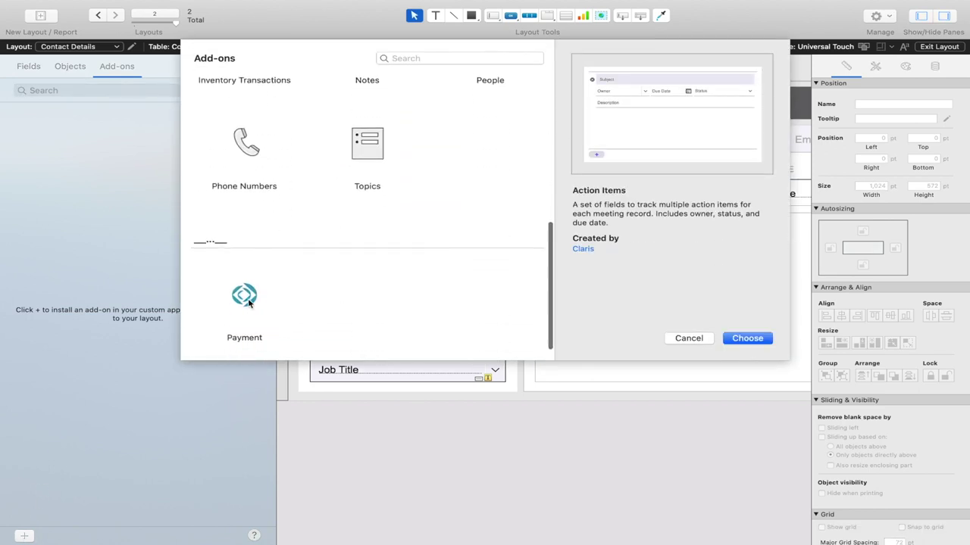
{"action": "scroll", "coordinate": [251, 298], "scroll_direction": "down", "scroll_amount": 3}
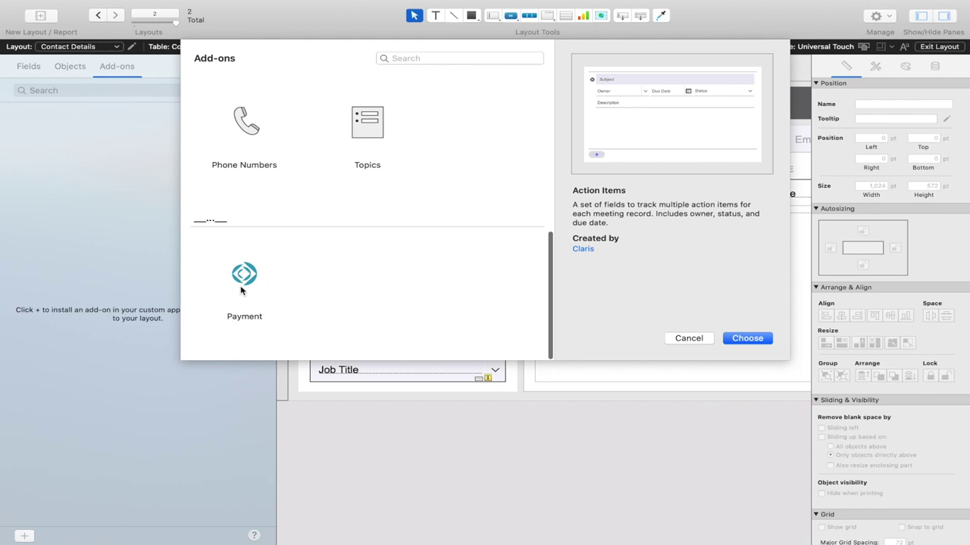
{"action": "double_click", "coordinate": [244, 274]}
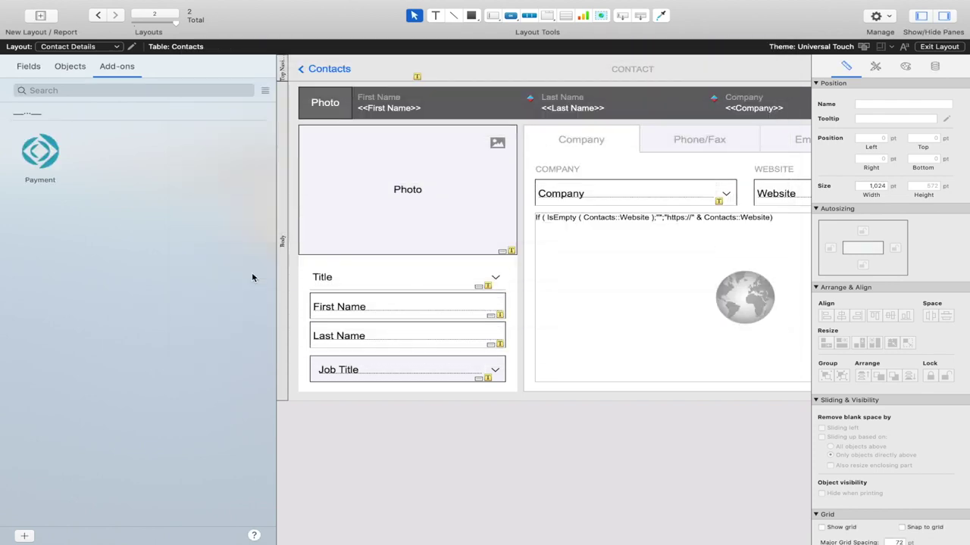
- Add a tab named Payment to the tab control that holds the Company, Phone/Fax, Email and Address tabs
{"action": "scroll", "coordinate": [503, 413], "scroll_direction": "right", "scroll_amount": 5}
{"action": "scroll", "coordinate": [503, 418], "scroll_direction": "right", "scroll_amount": 3}
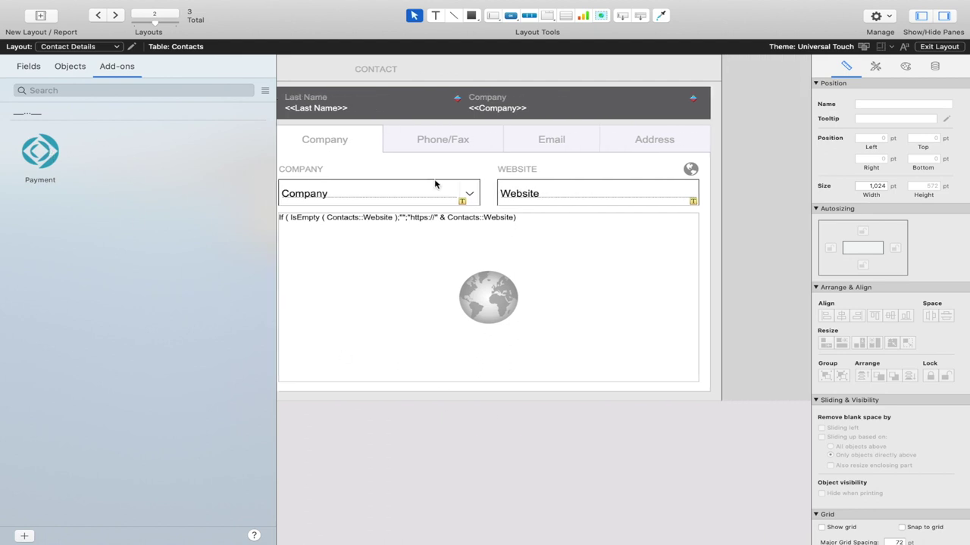
{"action": "double_click", "coordinate": [635, 148]}
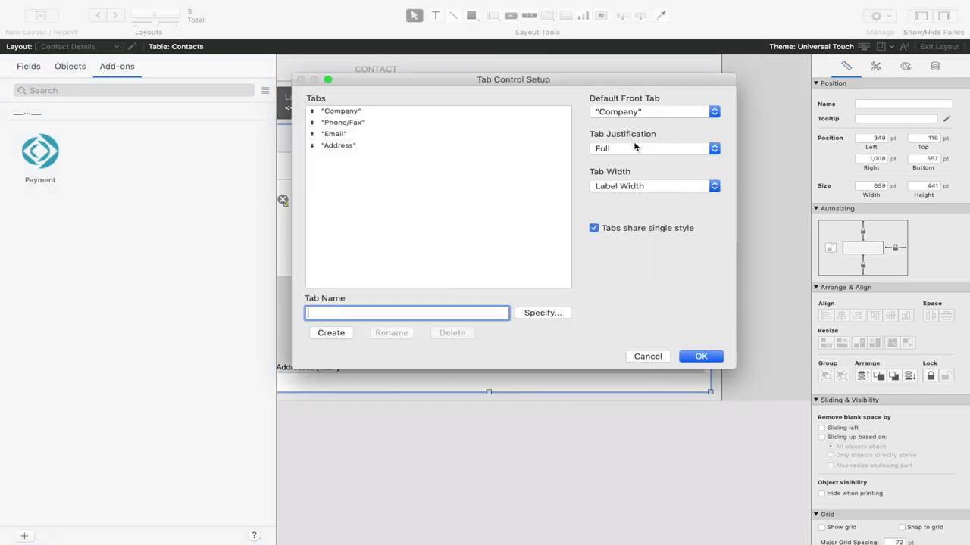
{"action": "type", "text": "Paym"}
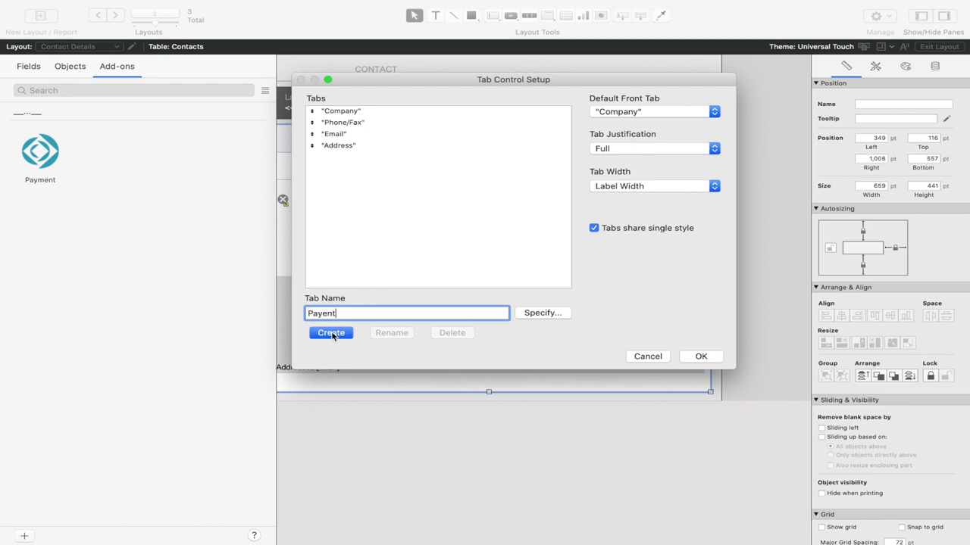
{"action": "key", "text": "BackSpace"}
{"action": "key", "text": "BackSpace"}
{"action": "key", "text": "BackSpace"}
{"action": "left_click", "coordinate": [331, 333]}
{"action": "left_click", "coordinate": [691, 360]}
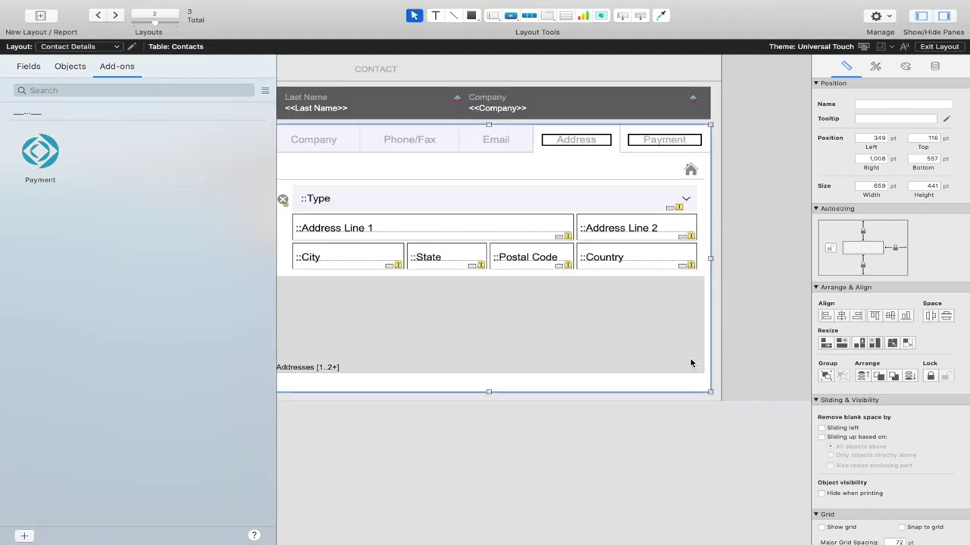
- Show the empty Payment tab and place the Payment add-on's portal inside it
{"action": "left_click", "coordinate": [646, 138]}
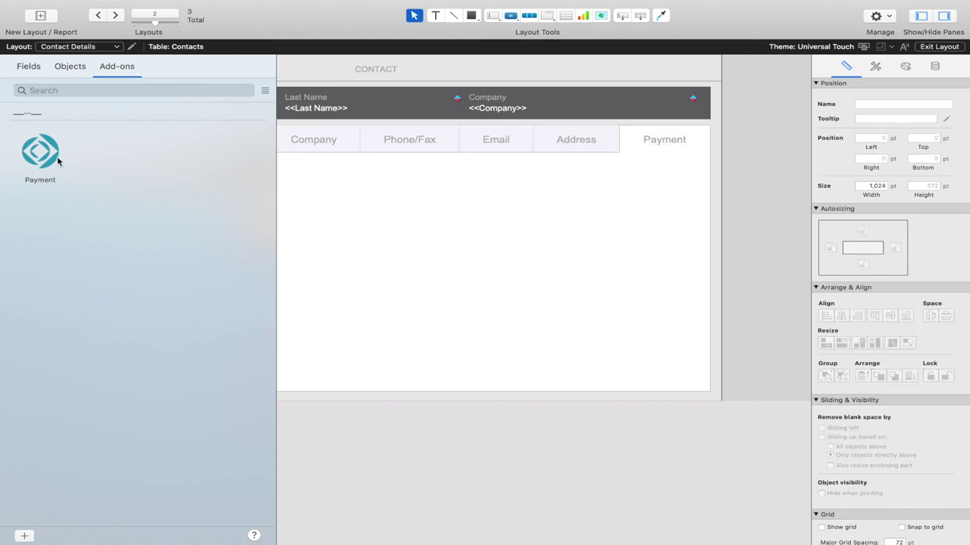
{"action": "left_click_drag", "start_coordinate": [37, 155], "coordinate": [342, 212]}
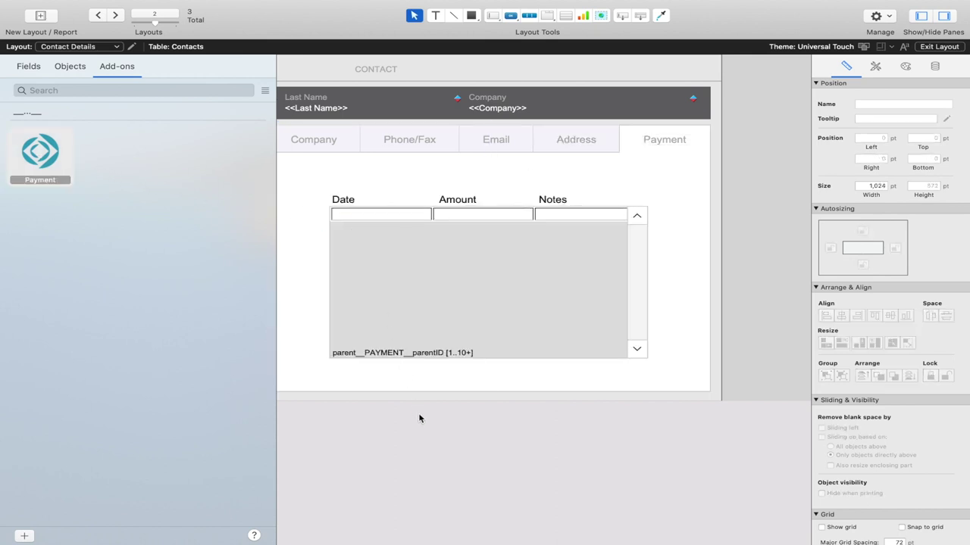
{"action": "left_click", "coordinate": [317, 344]}
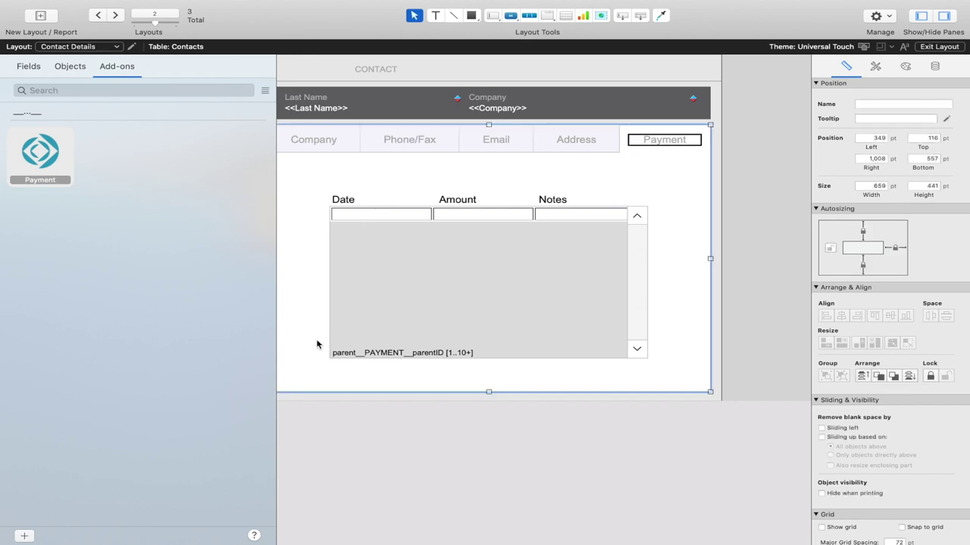
- In the Contacts relationships graph, move the parent__PAYMENT__parentID table occurrence beneath Email Addresses and save the database changes
{"action": "key", "text": "shift+super+d"}
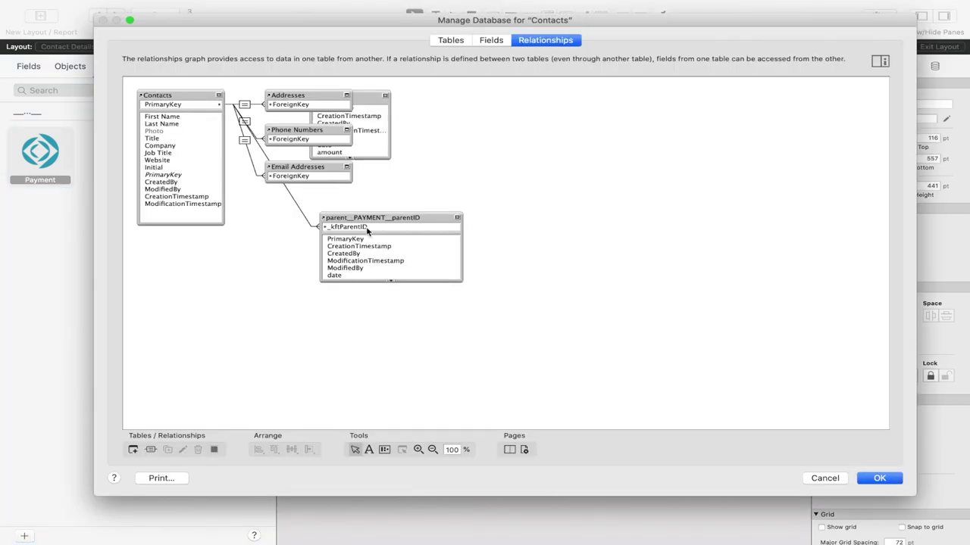
{"action": "left_click_drag", "start_coordinate": [367, 218], "coordinate": [316, 206]}
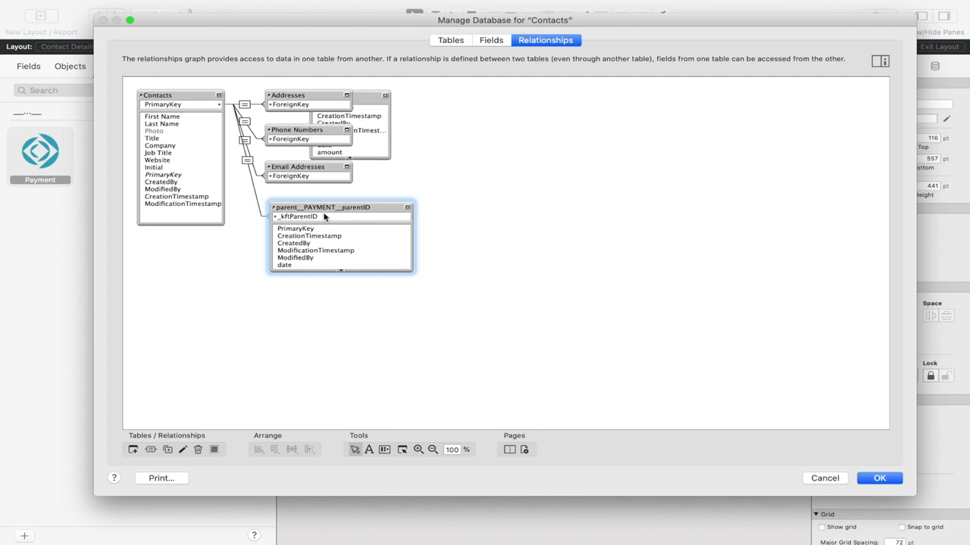
{"action": "left_click", "coordinate": [873, 479]}
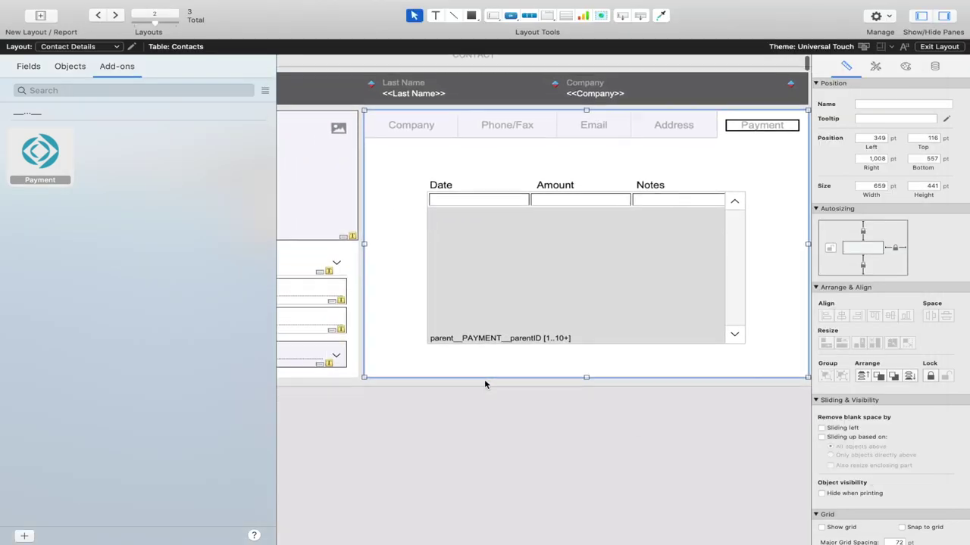
- Review the Contact Details layout with its new portal and return it to Browse mode
{"action": "scroll", "coordinate": [484, 384], "scroll_direction": "left", "scroll_amount": 5}
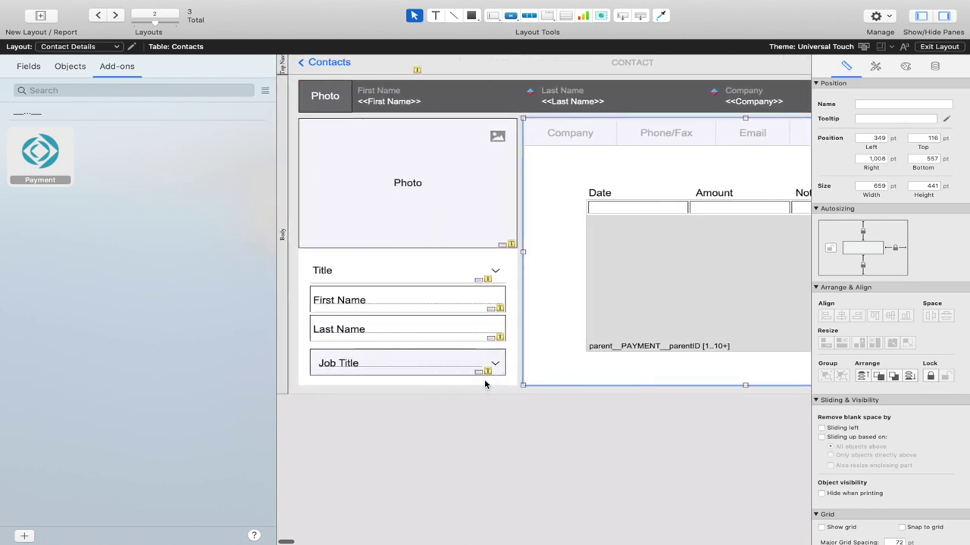
{"action": "scroll", "coordinate": [485, 384], "scroll_direction": "right", "scroll_amount": 6}
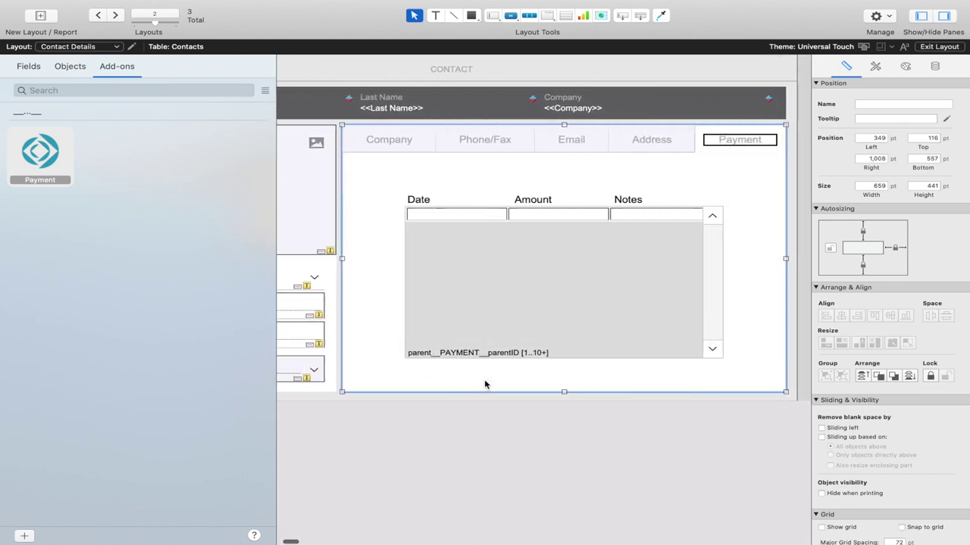
{"action": "key", "text": "super+b"}
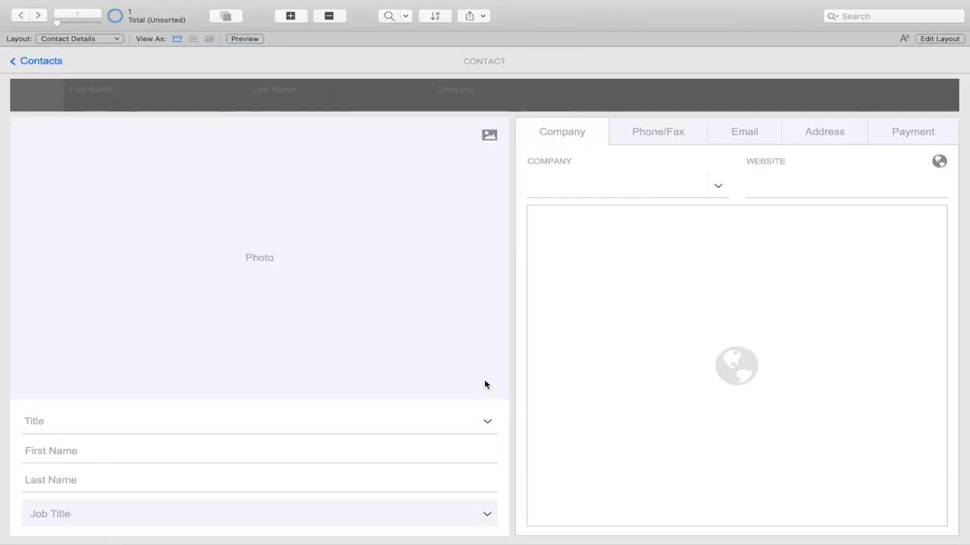